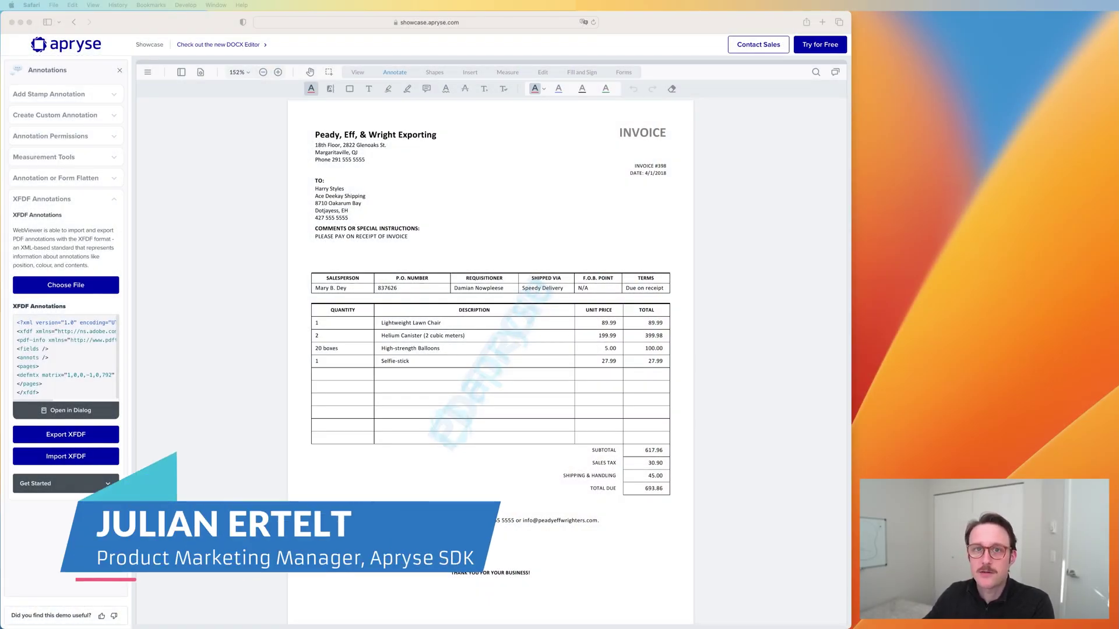
Step: Highlight the company name 'Peady, Eff, & Wright Exporting' in yellow
click(203, 350)
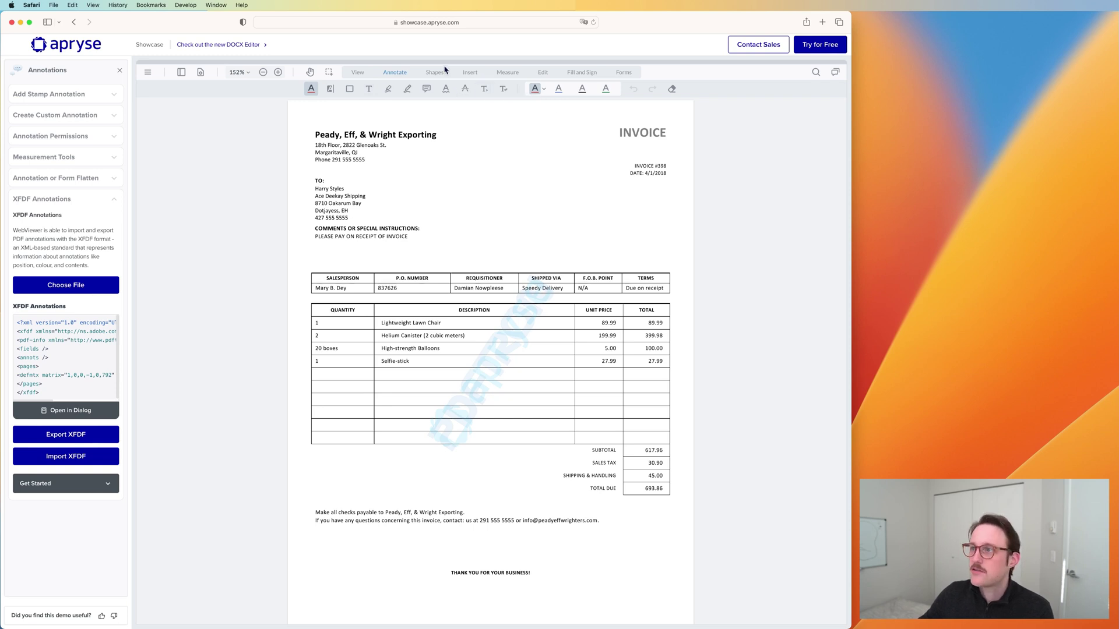
click(329, 89)
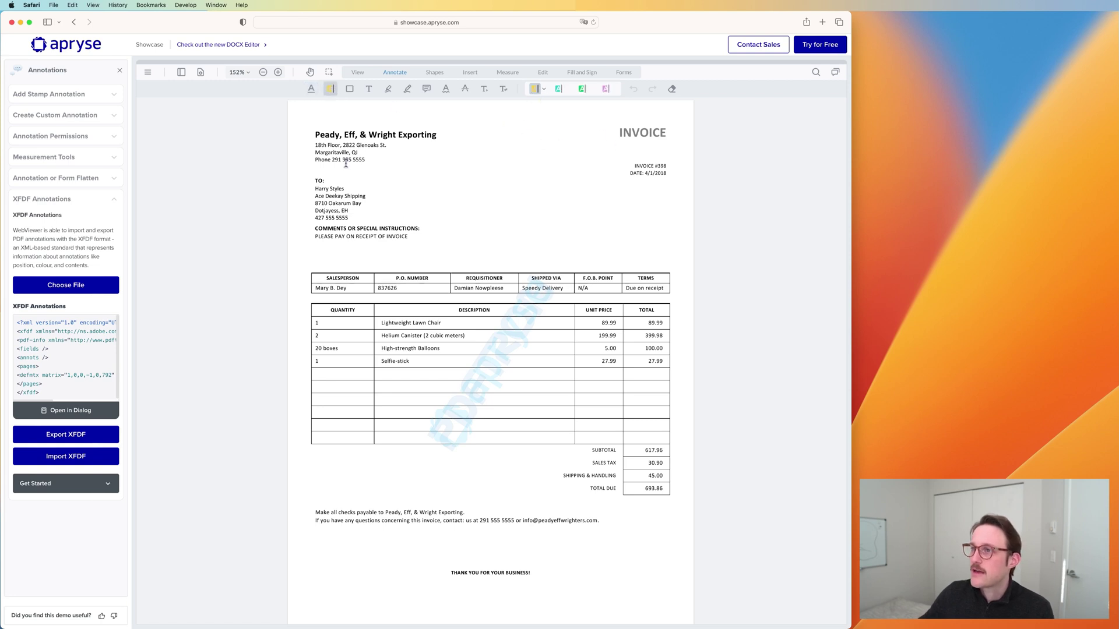
drag(312, 136, 442, 134)
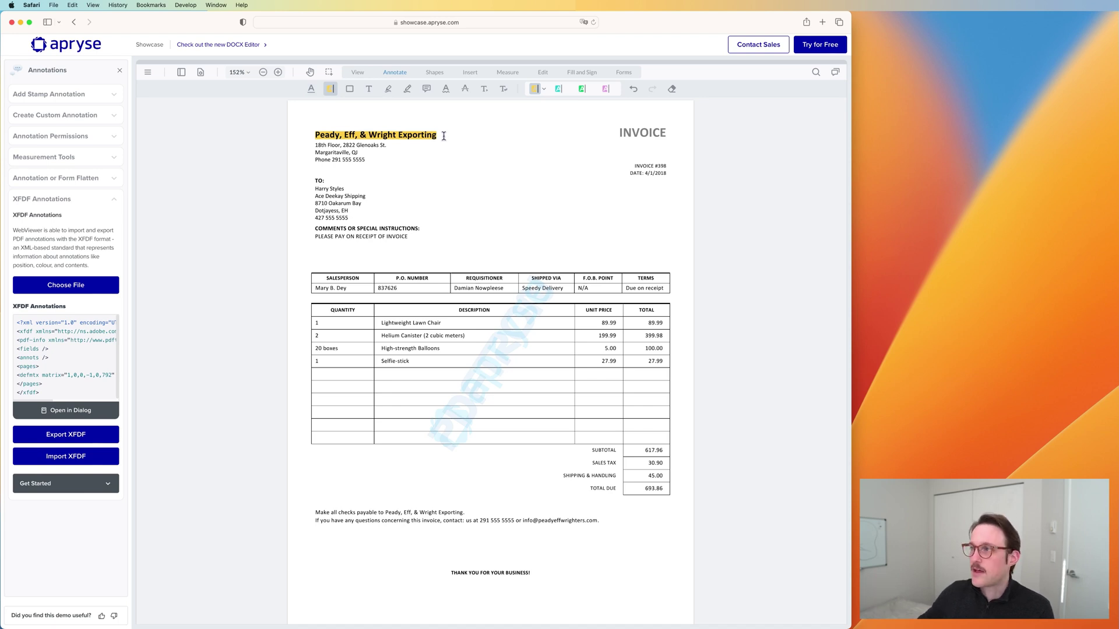
Step: Attach the comment 'Wrong name; fix it' to the company-name highlight
click(409, 136)
click(350, 156)
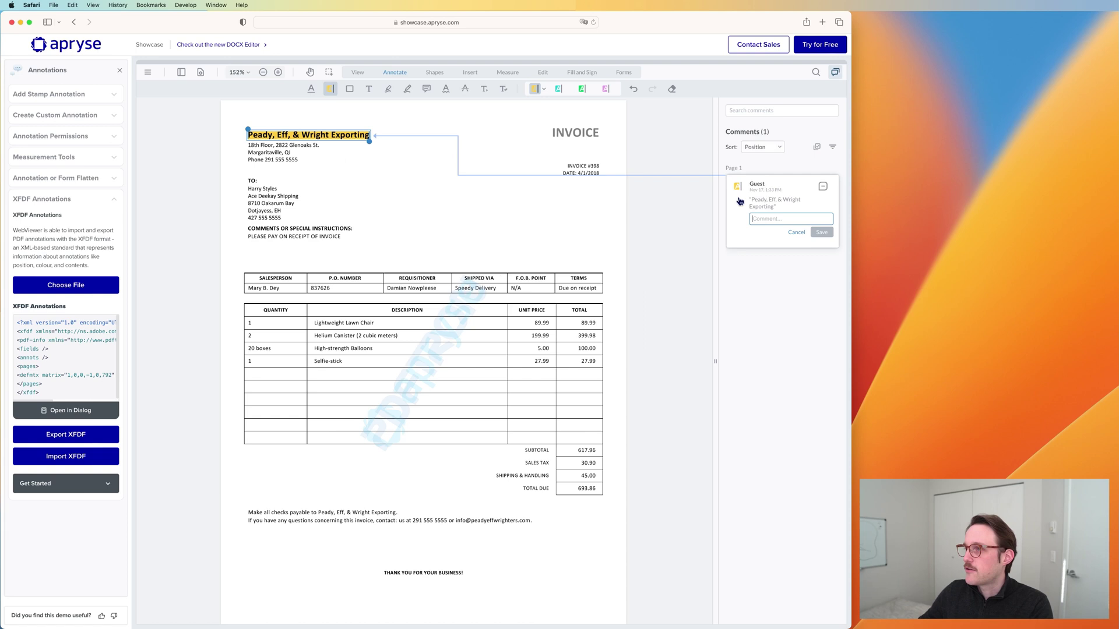
text(Wrong name; fix it)
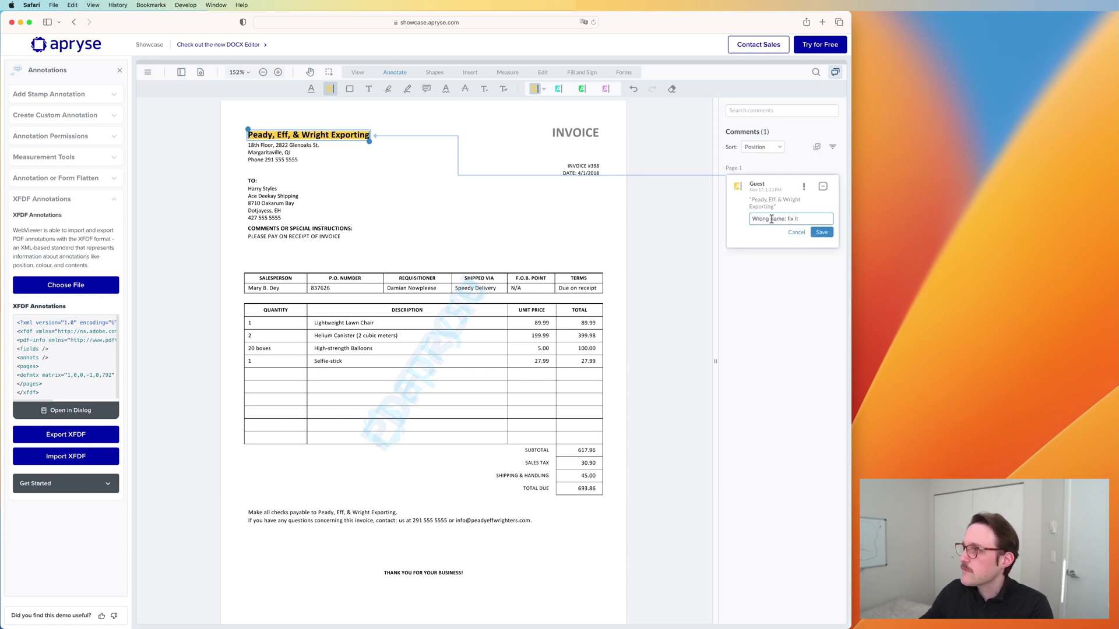
click(822, 232)
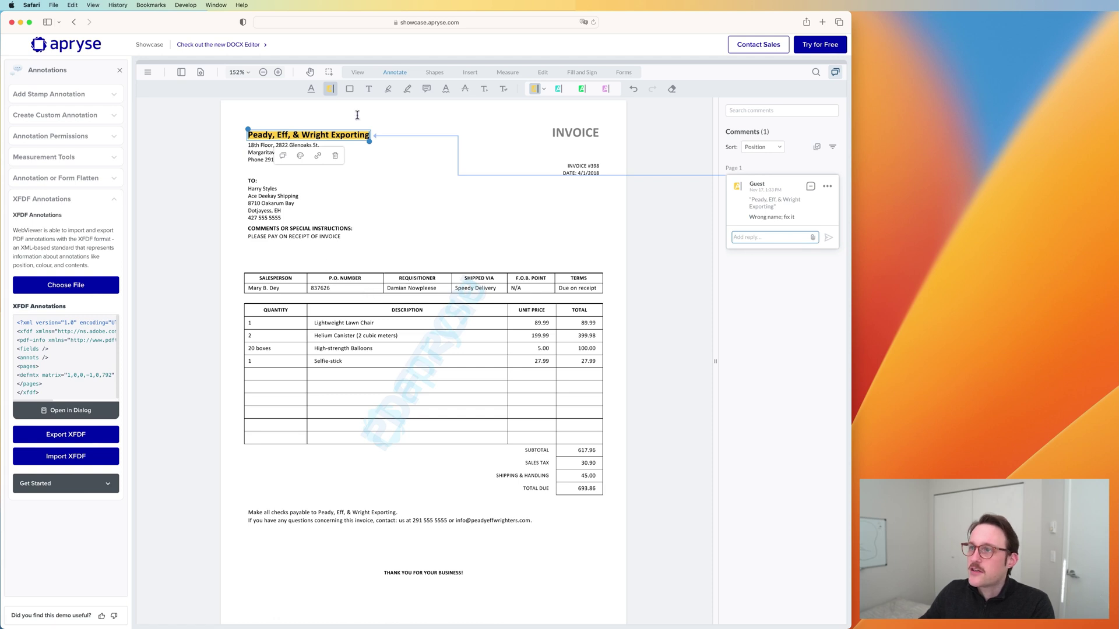
click(388, 89)
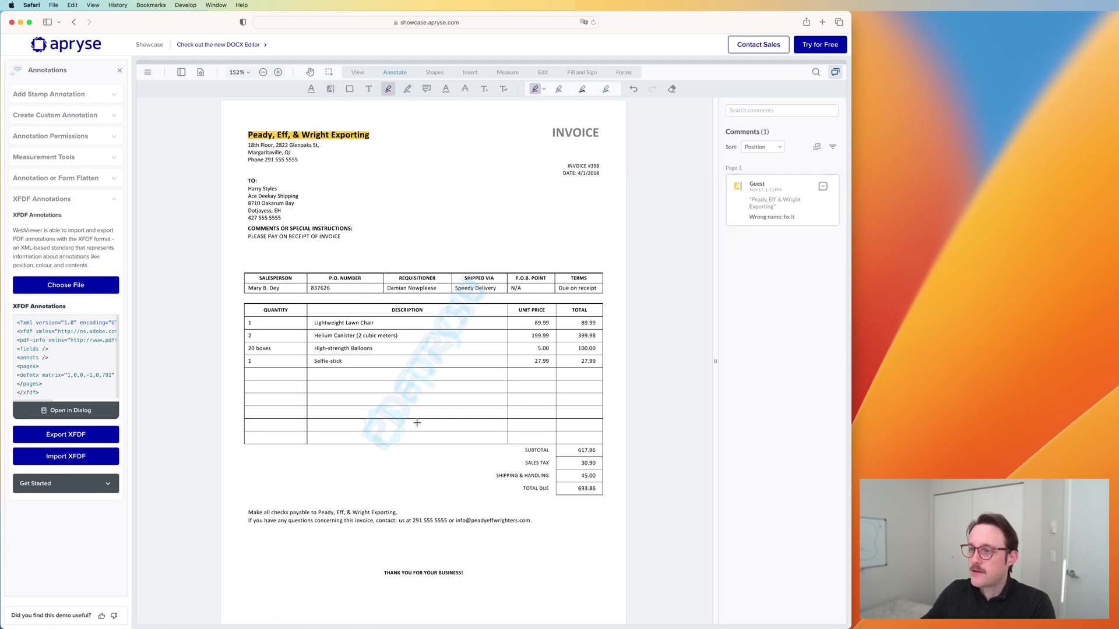
Step: Circle the subtotal and totals block free-hand and strike through INVOICE #398
mouse_move(512, 448)
mouse_down()
mouse_move(467, 470)
mouse_move(606, 516)
mouse_move(554, 423)
mouse_move(506, 441)
mouse_up()
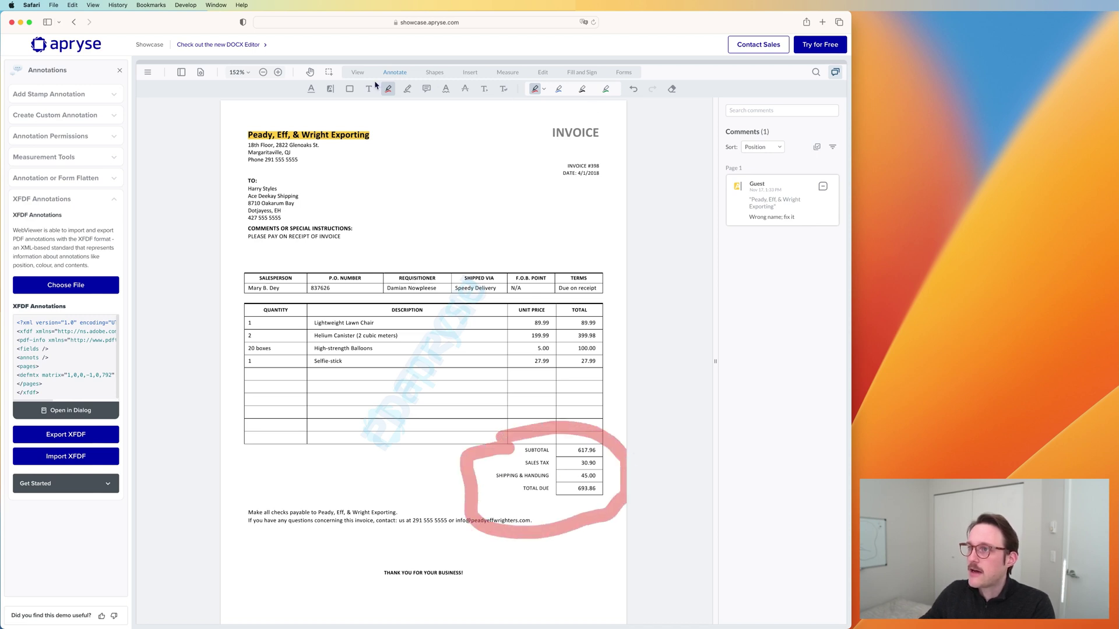
click(446, 89)
drag(564, 167, 602, 167)
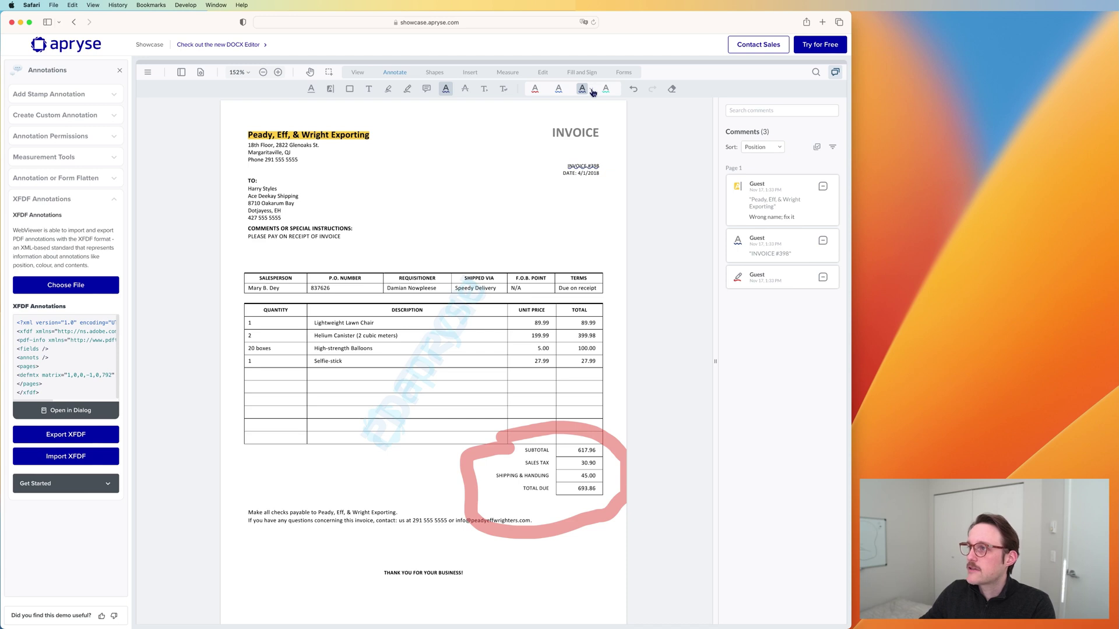
click(591, 90)
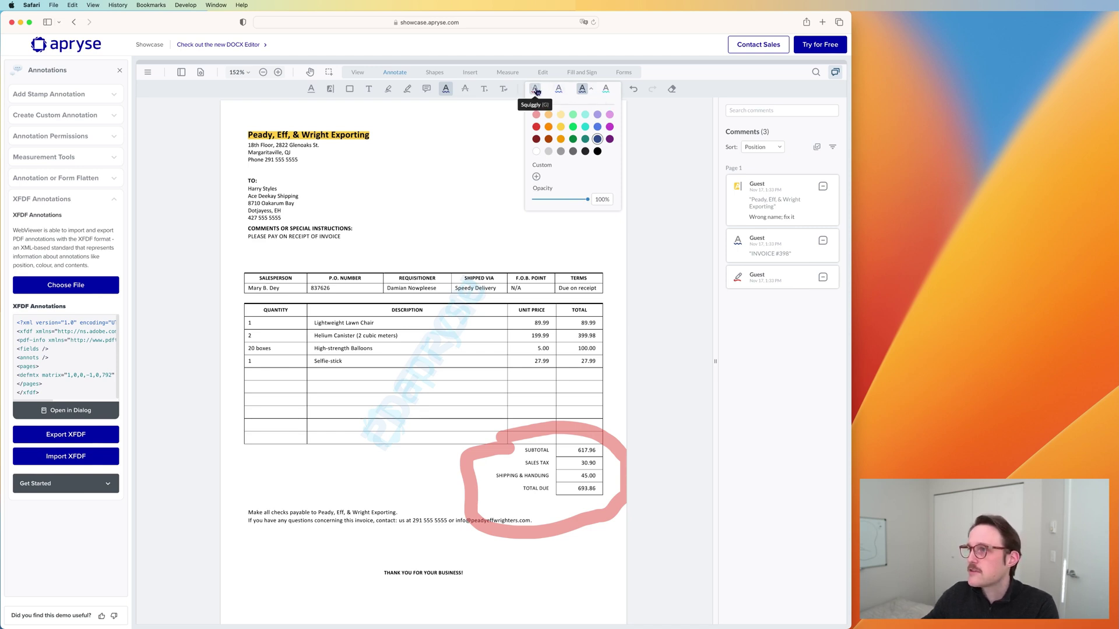
Step: Define a custom dark red colour, BC7A7A, in the Note tool's palette
click(427, 89)
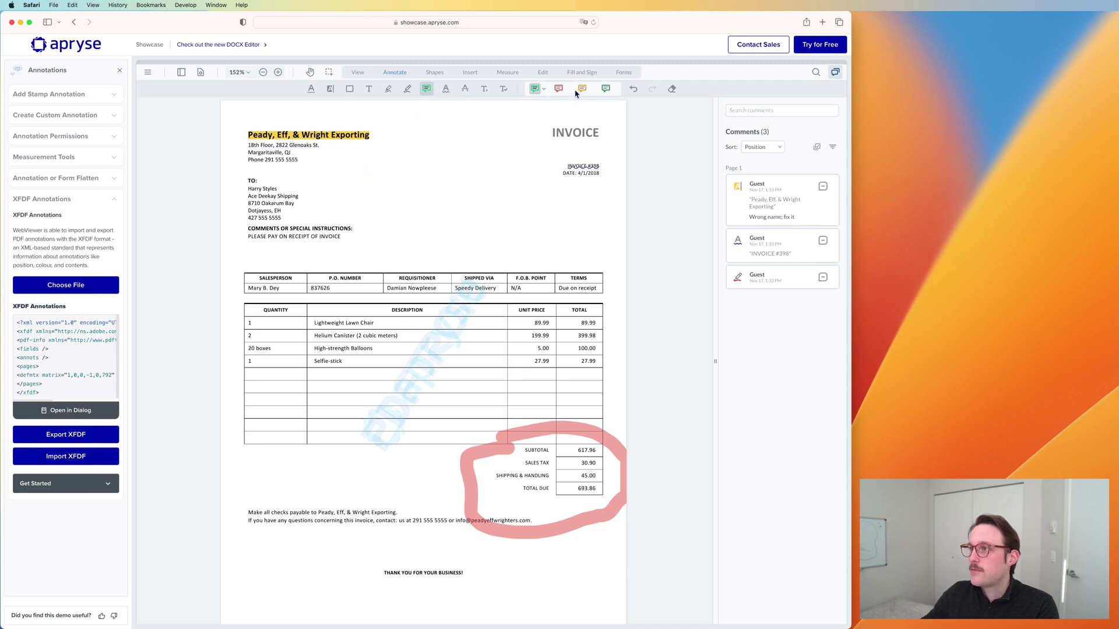
click(545, 89)
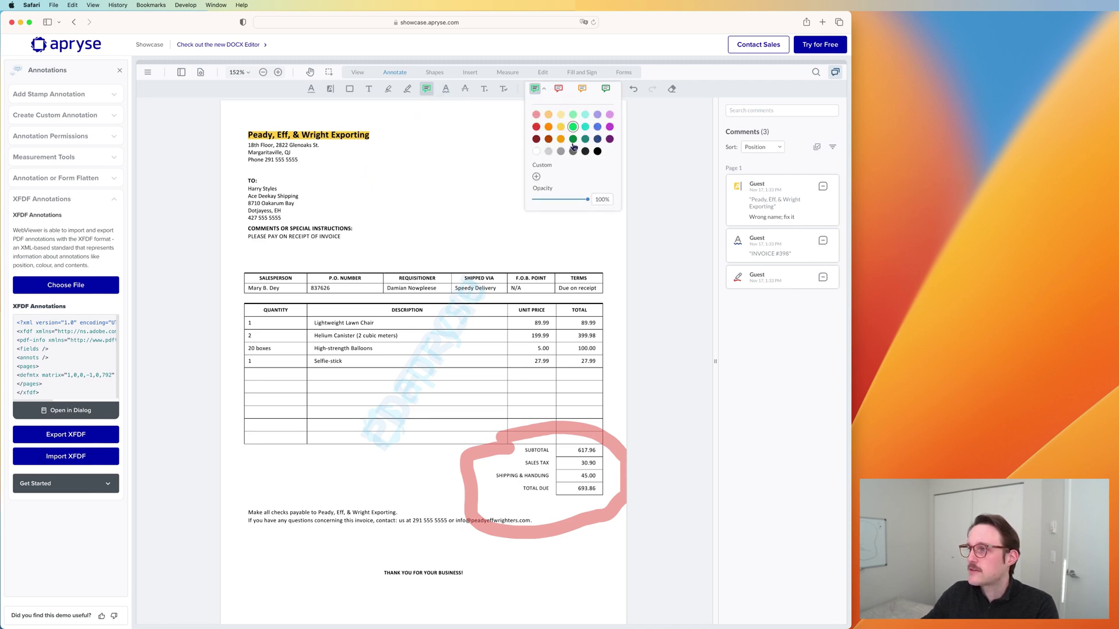
click(536, 177)
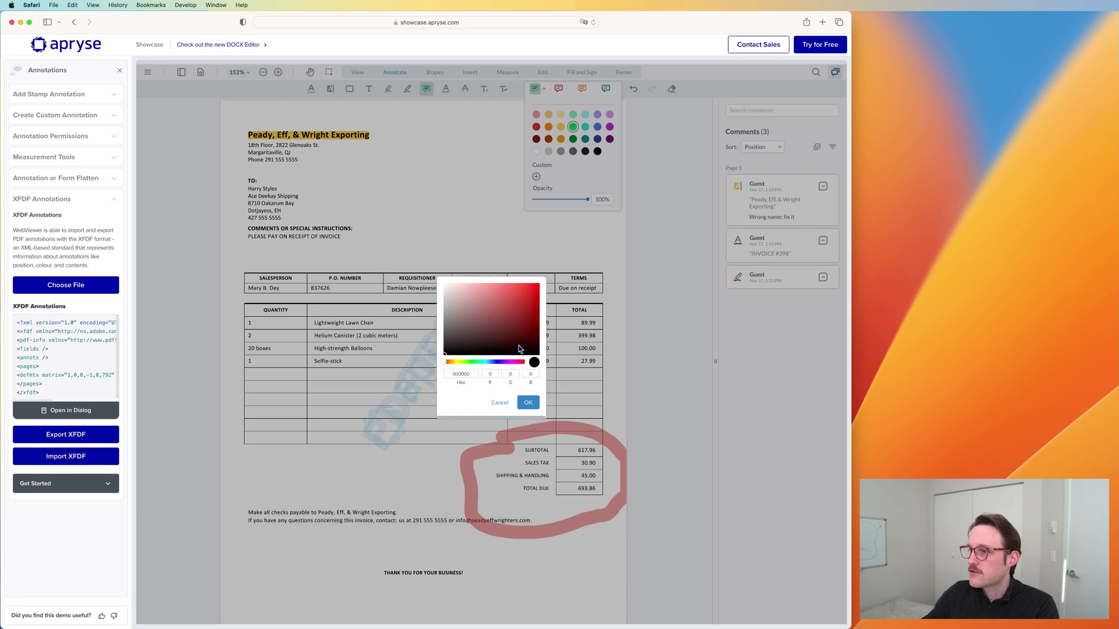
click(527, 401)
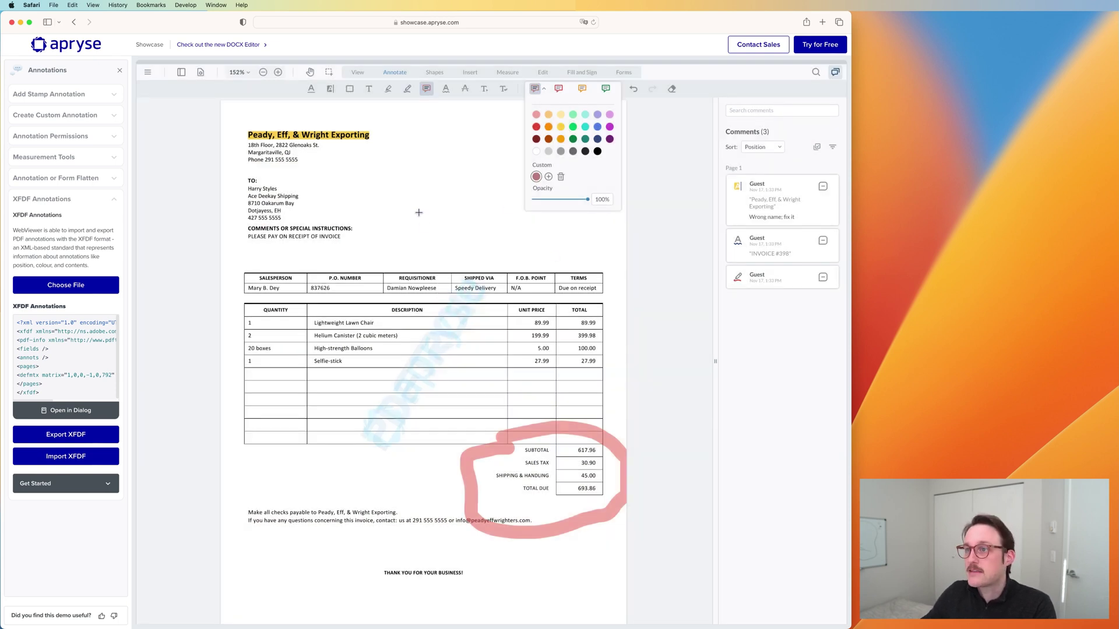
Step: Place a note reading 'Comment' beside the recipient address and sort comments by Color
click(390, 200)
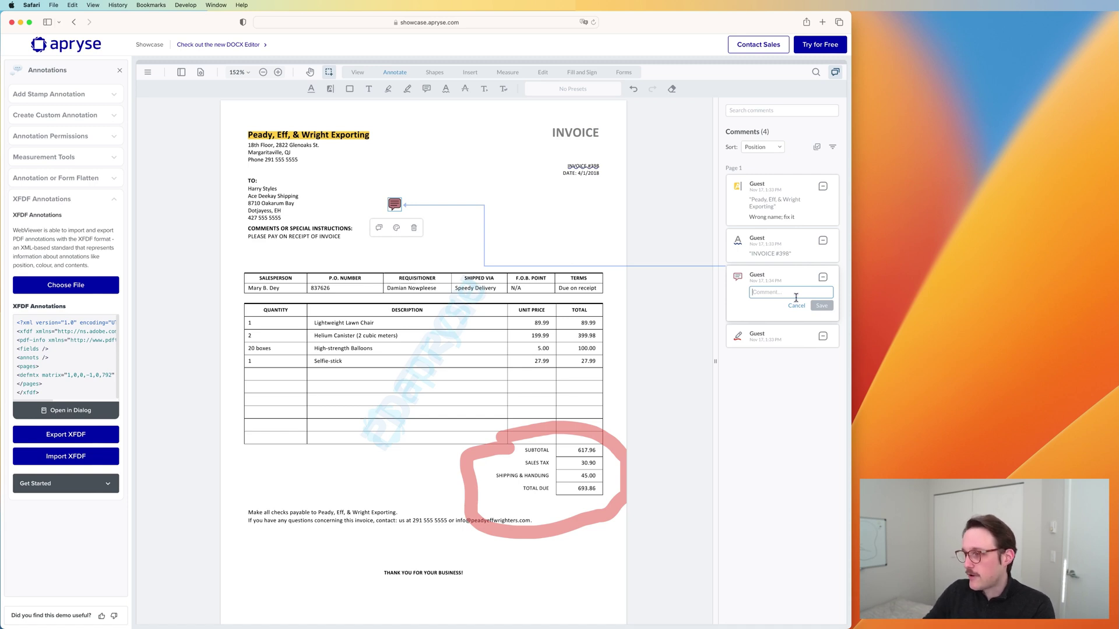
text(Comment)
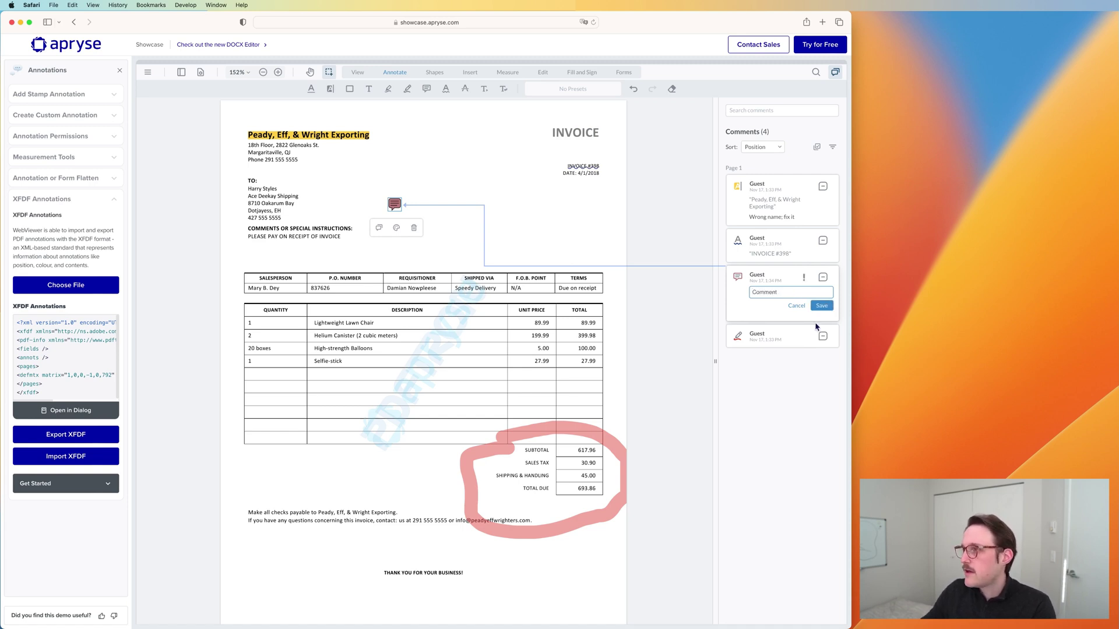
click(821, 305)
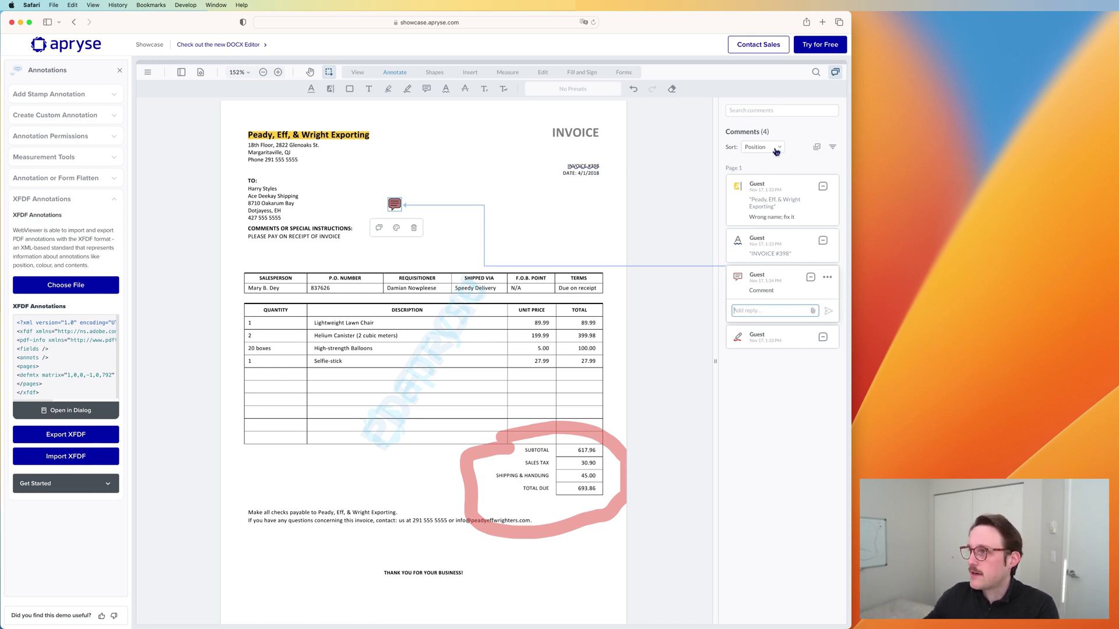
click(775, 149)
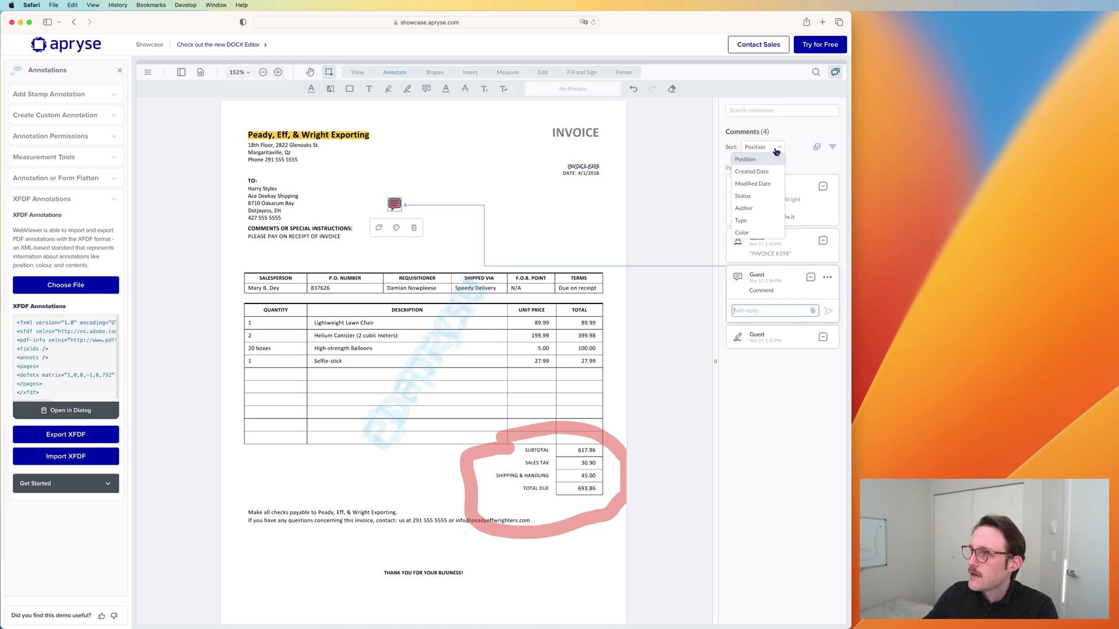
click(757, 234)
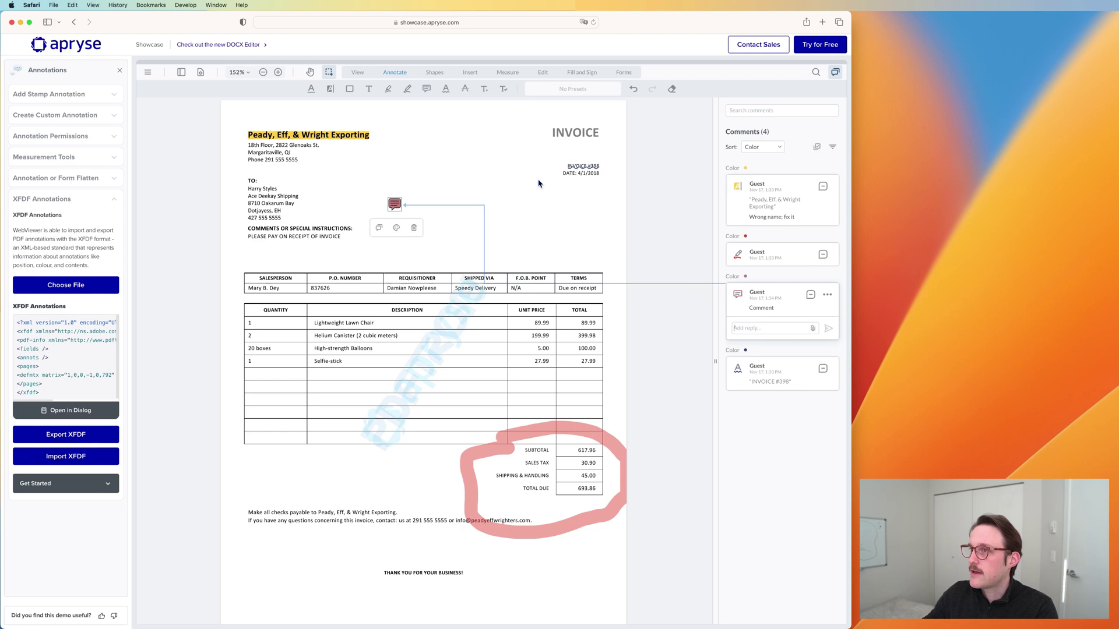
Step: Draw a pink free-hand loop beside the recipient address, then search comments for 'Wr' and clear it
click(389, 90)
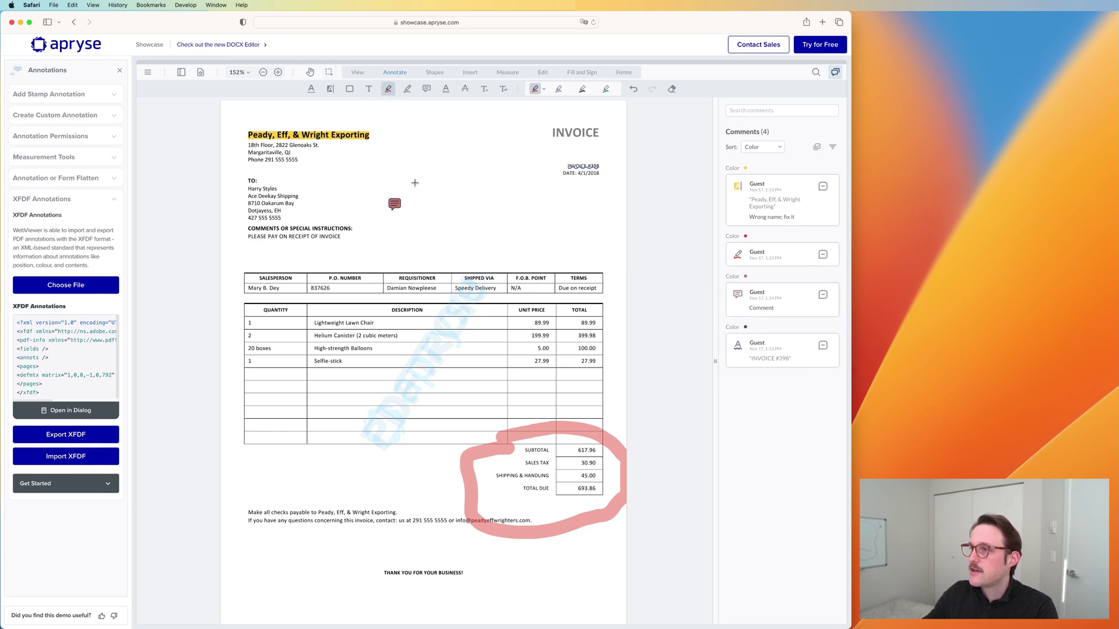
mouse_move(431, 162)
mouse_down()
mouse_move(483, 176)
mouse_move(430, 182)
mouse_move(480, 191)
mouse_move(469, 196)
mouse_up()
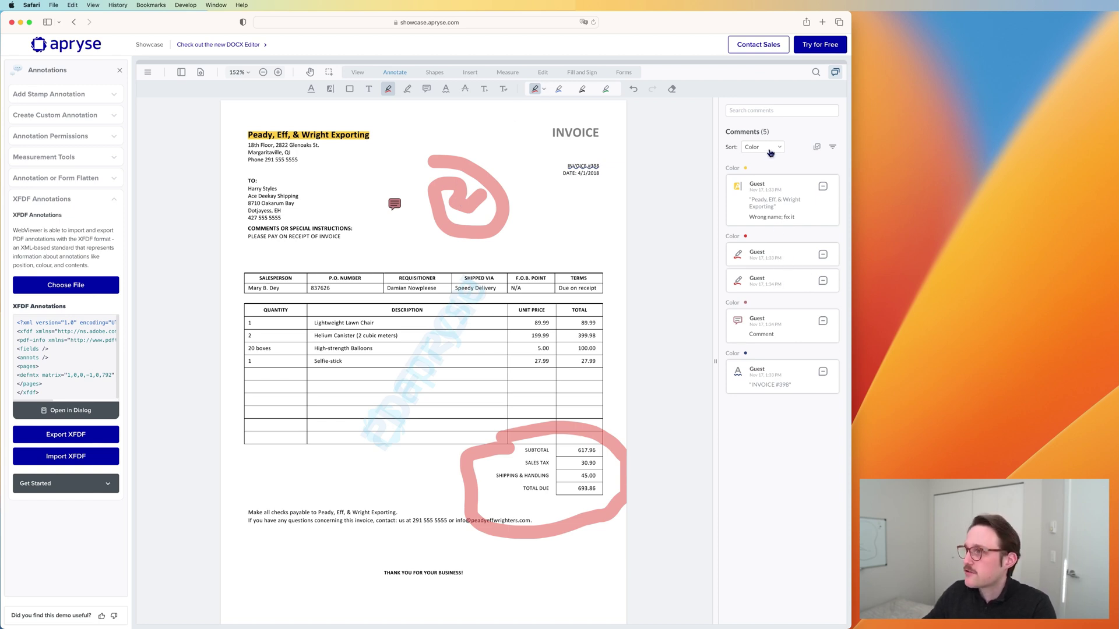
click(776, 110)
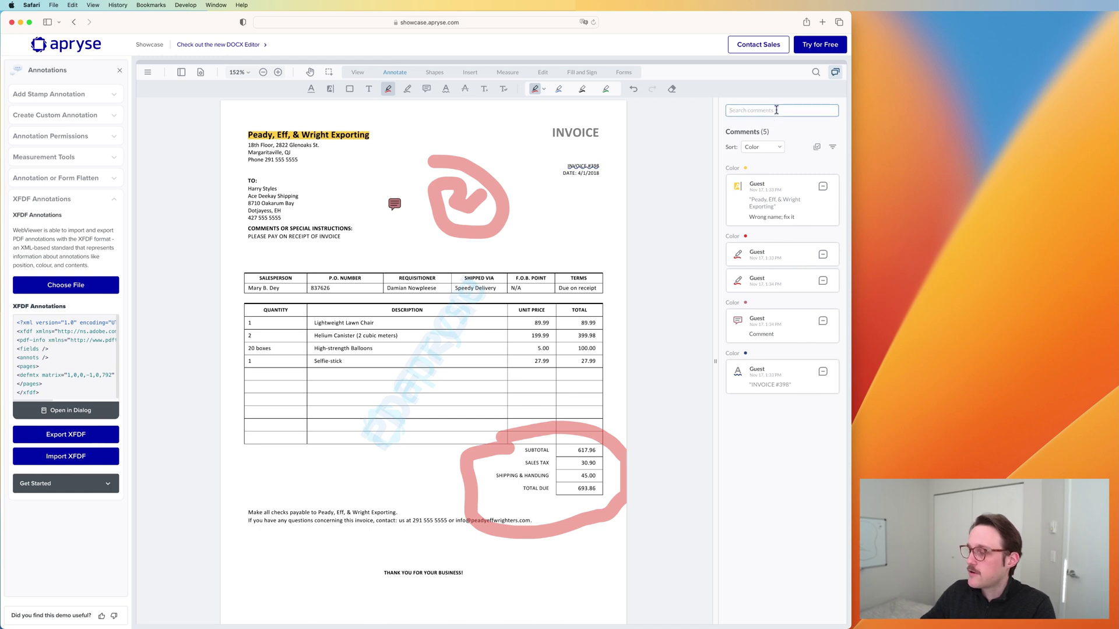
text(Wrong)
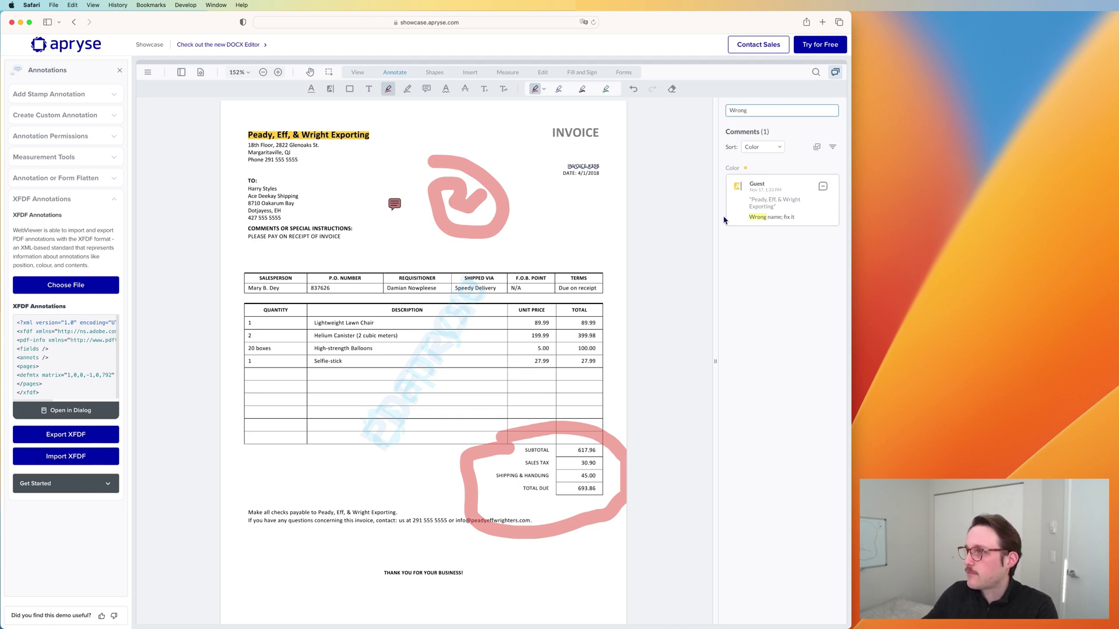
drag(759, 113, 699, 107)
key(BackSpace)
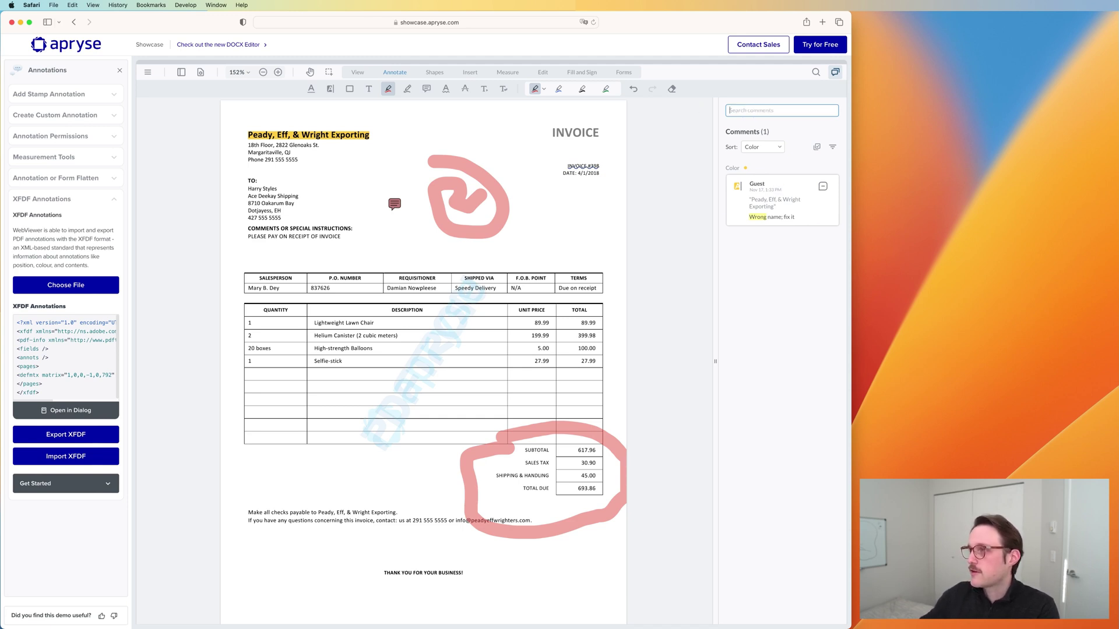
click(769, 148)
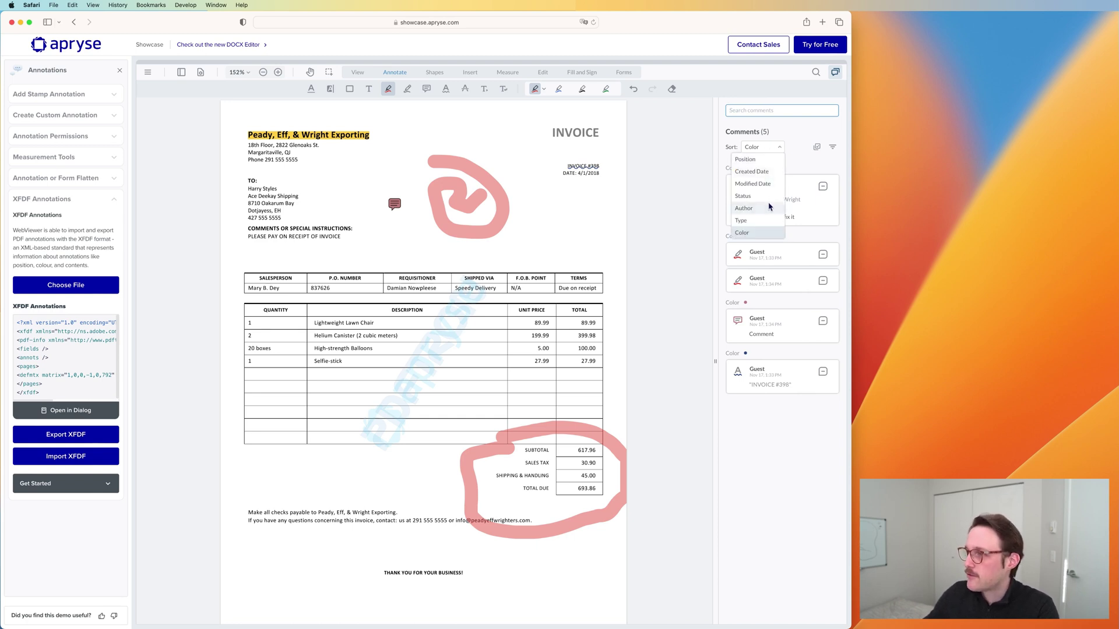
click(800, 158)
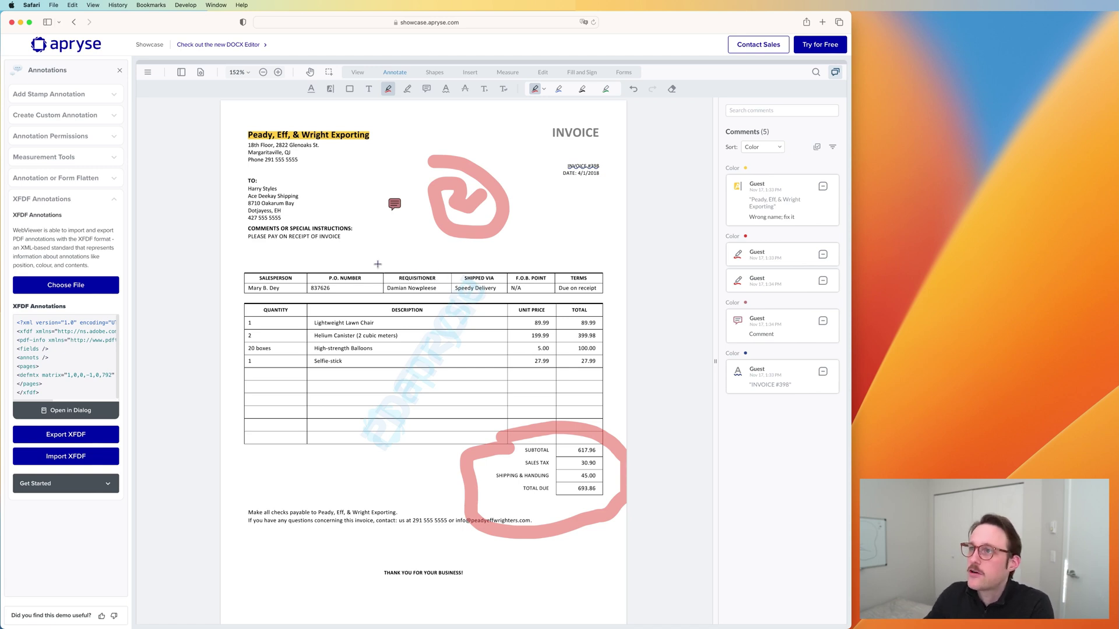
click(426, 88)
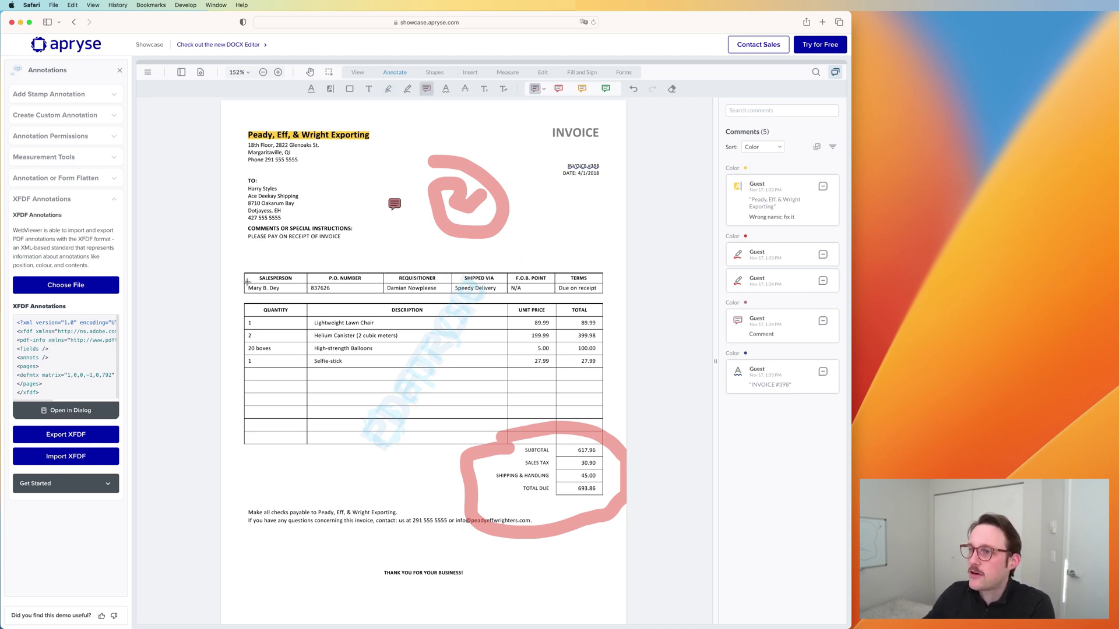
click(288, 285)
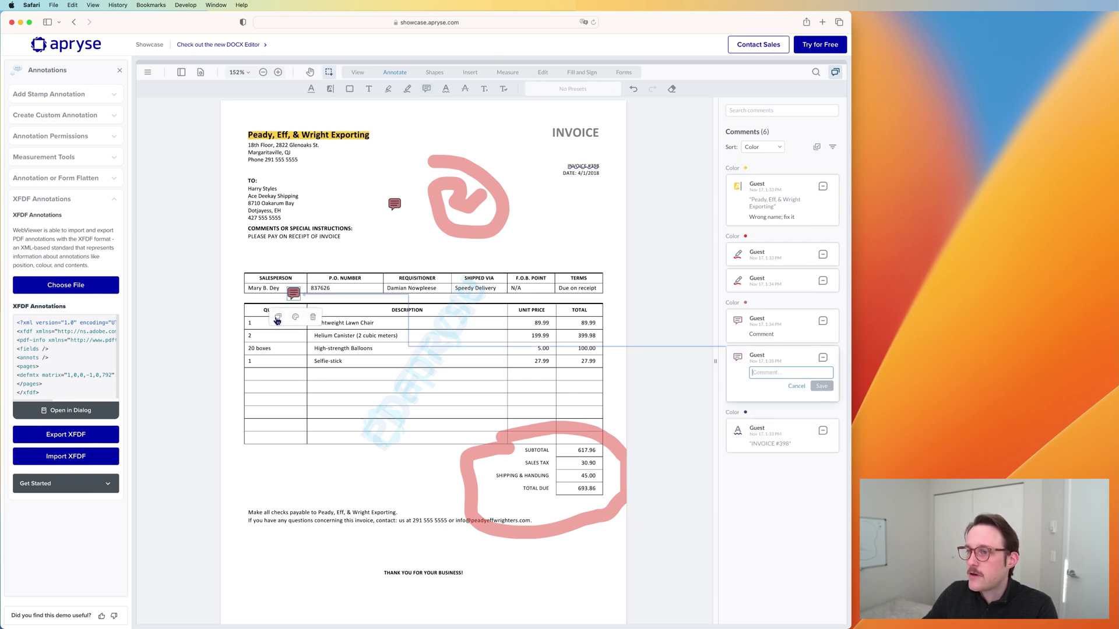
text(@Andrey - wrong name, chan)
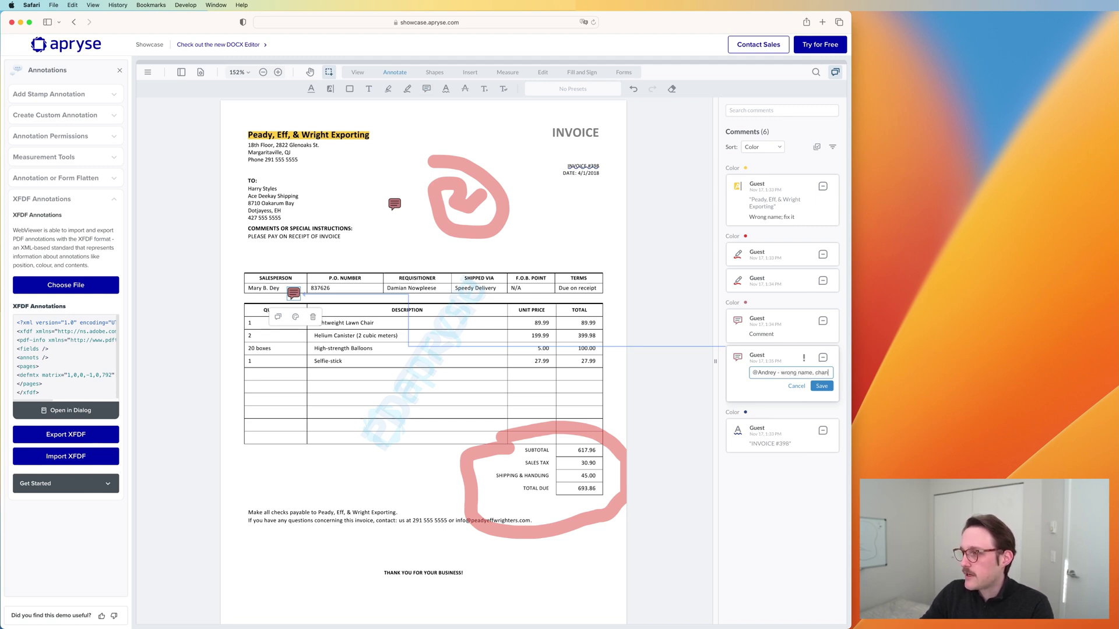
text(ge to Maria)
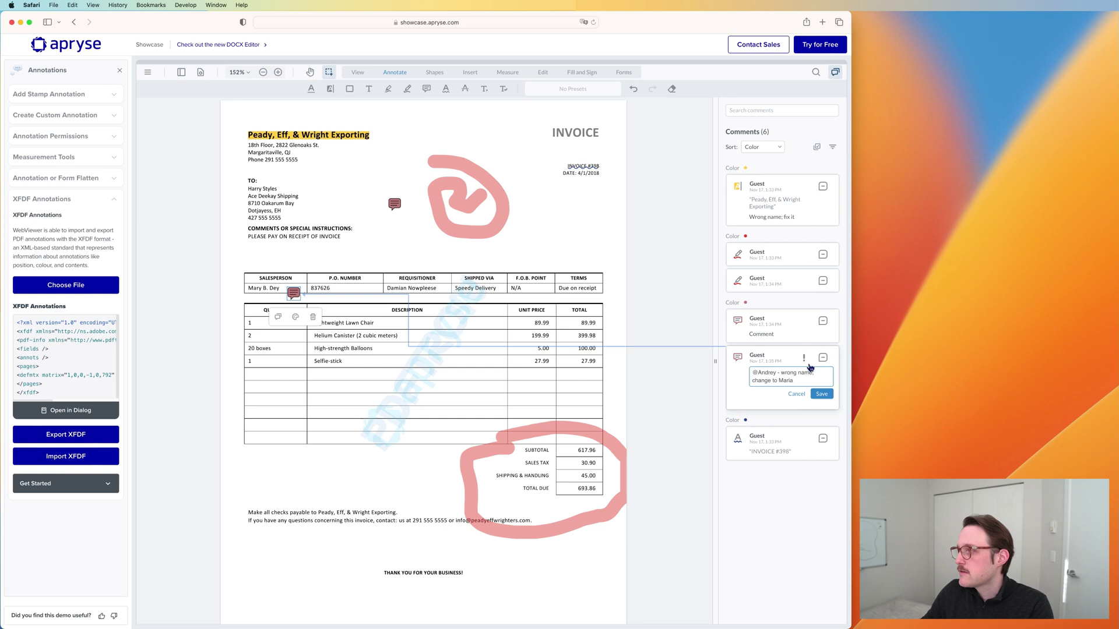
click(822, 395)
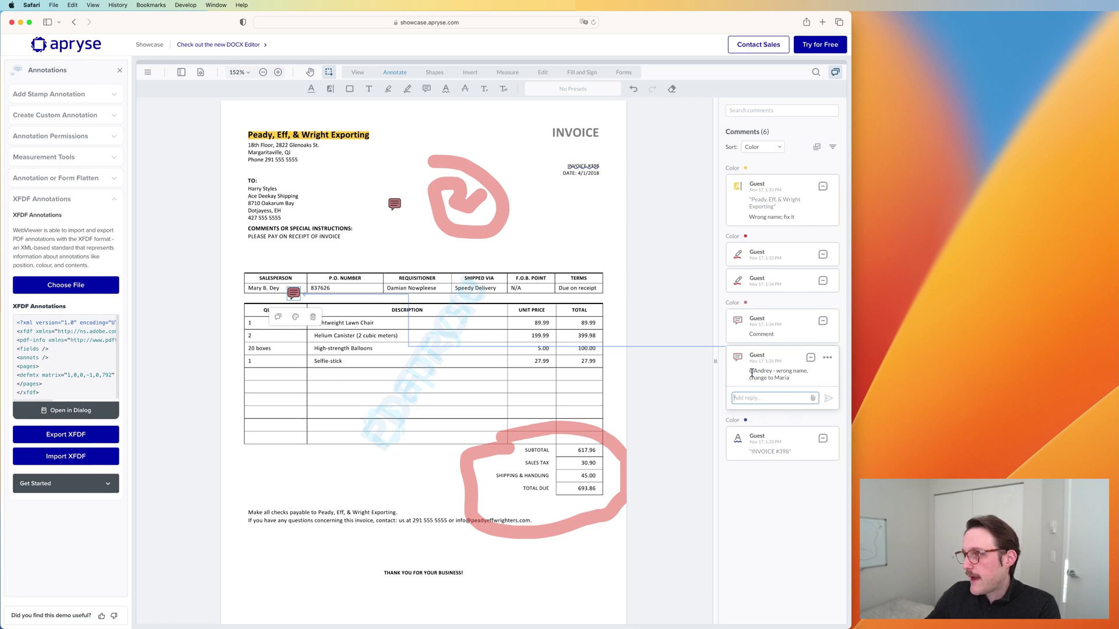
drag(751, 373, 772, 377)
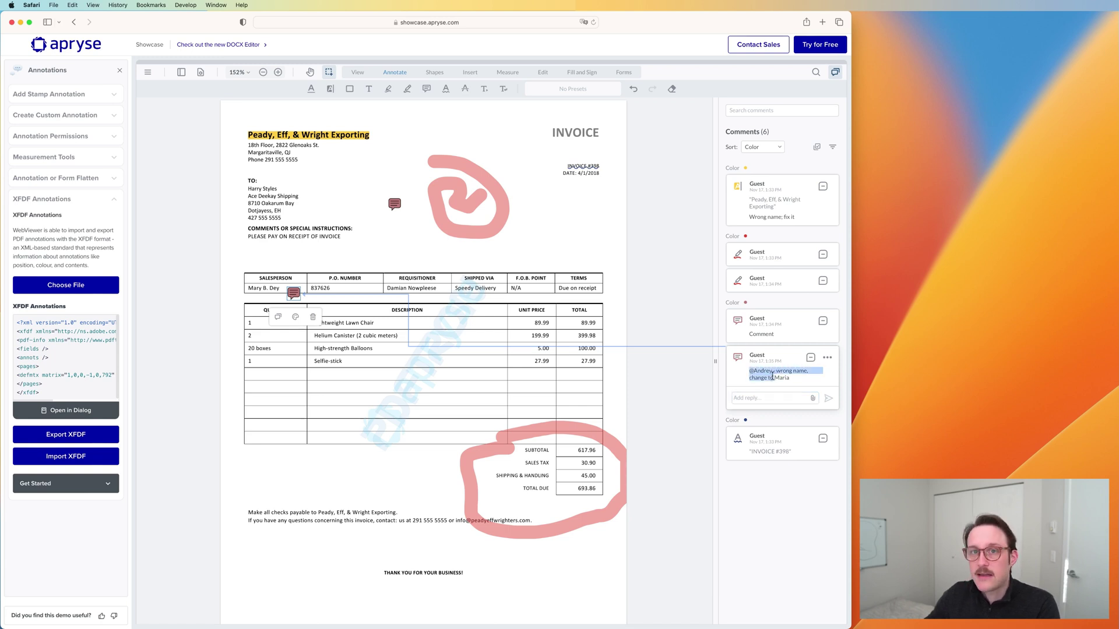
click(772, 377)
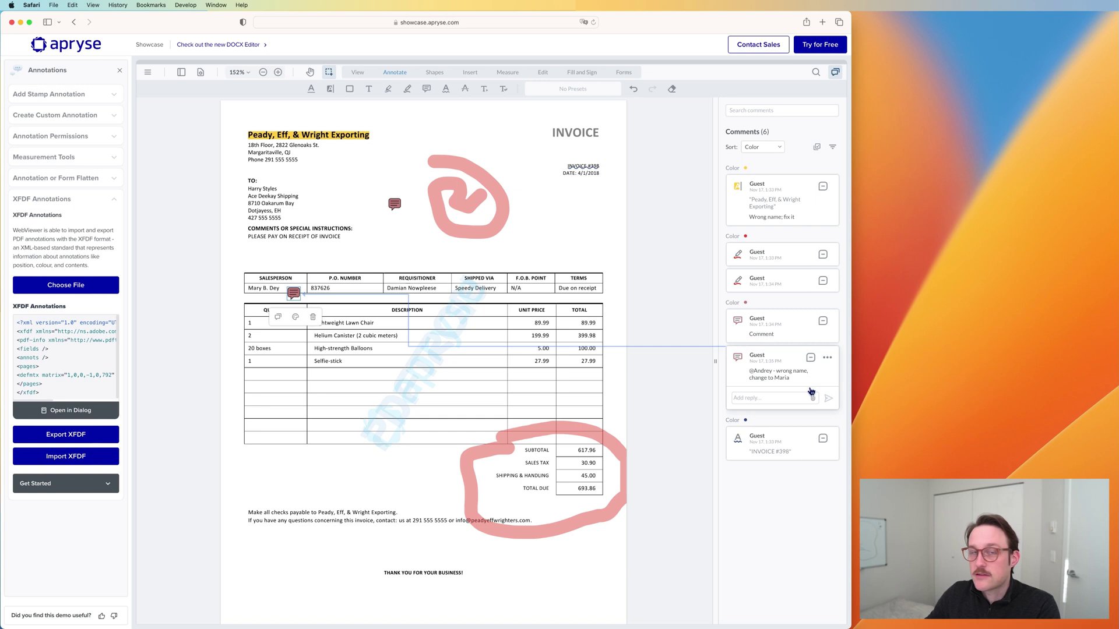
Step: Set status Completed on the salesperson note and on the pink loop drawing's comment
click(811, 358)
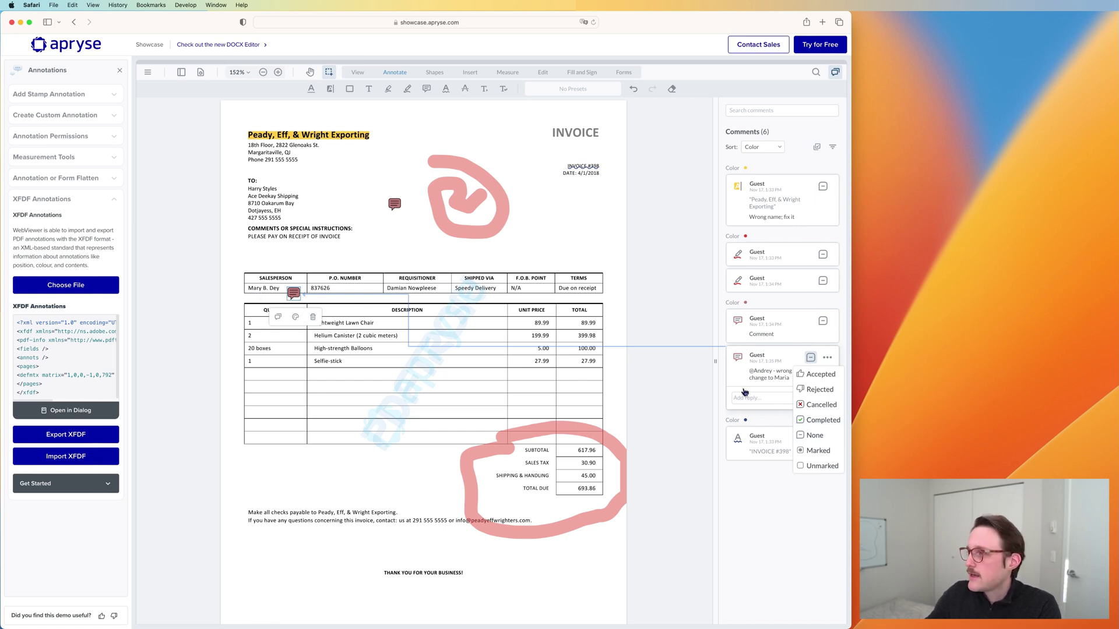
click(811, 419)
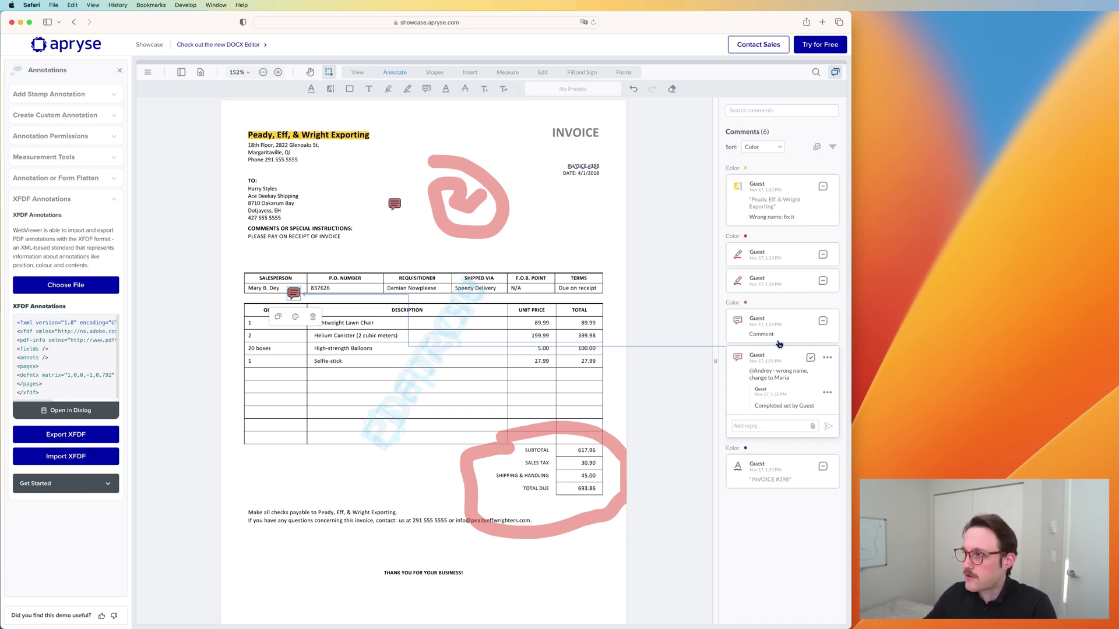
click(810, 283)
click(822, 282)
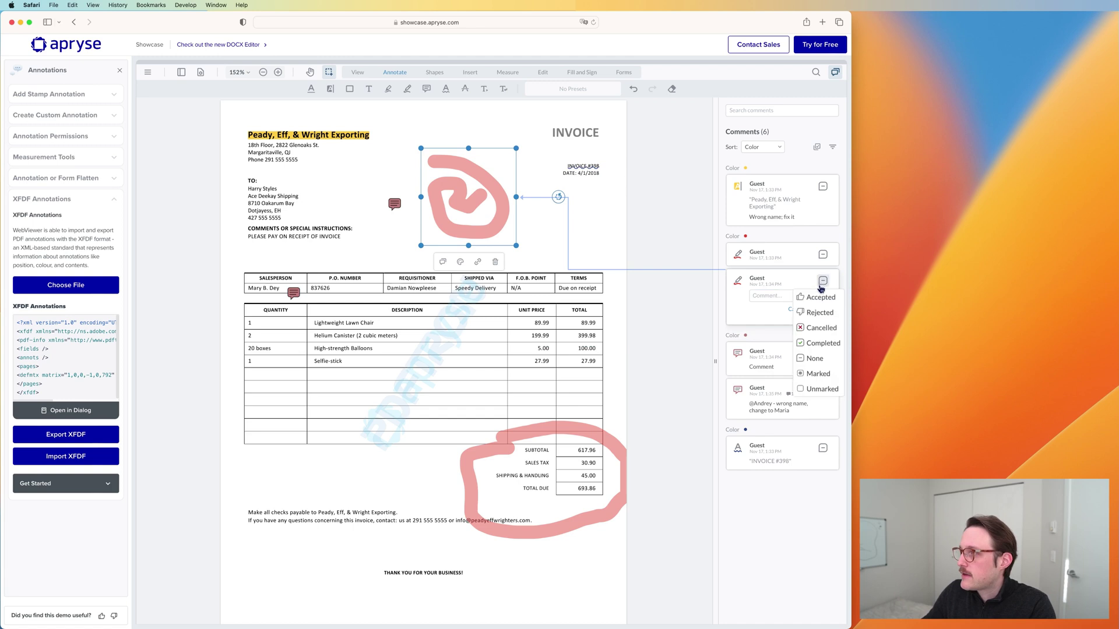
click(810, 343)
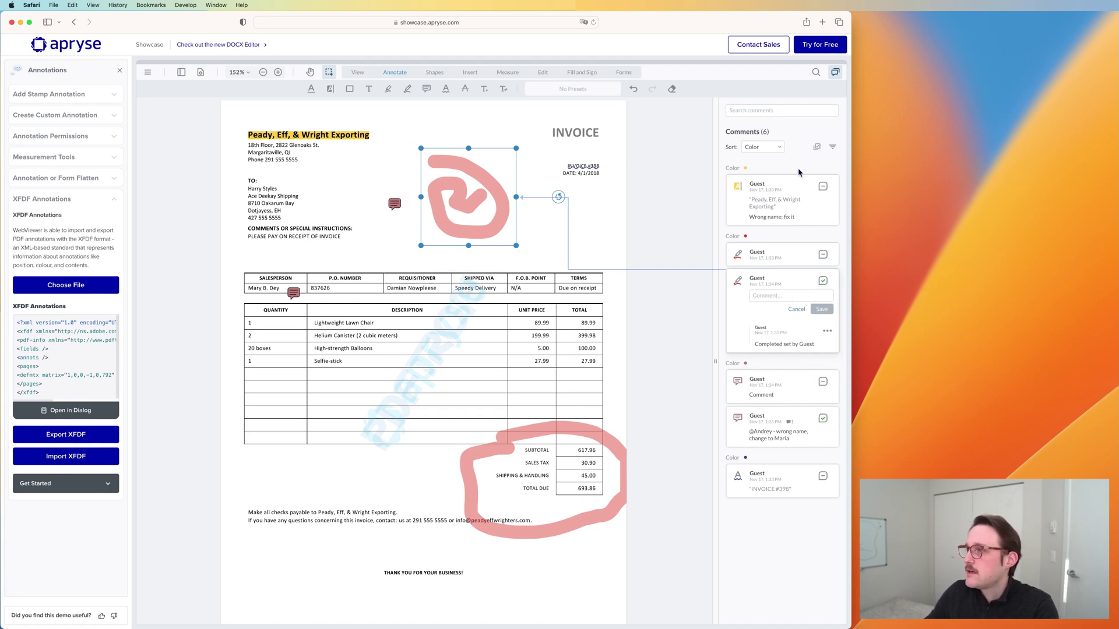
Step: Multi-select the company-name highlight and both pen drawings and set their status to Completed
click(818, 147)
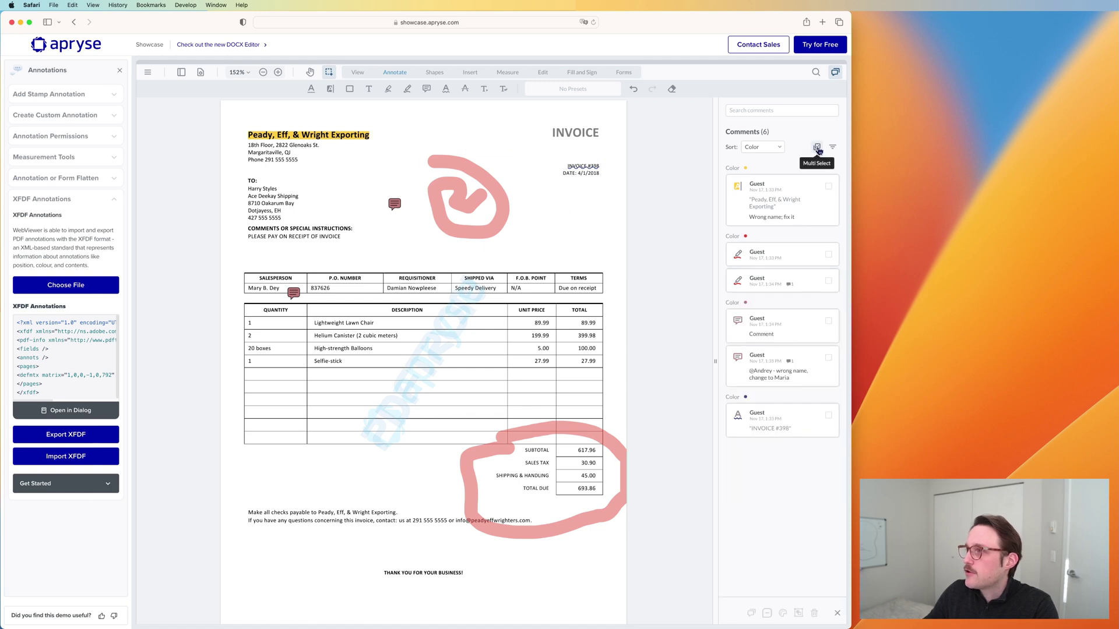
click(827, 187)
click(828, 254)
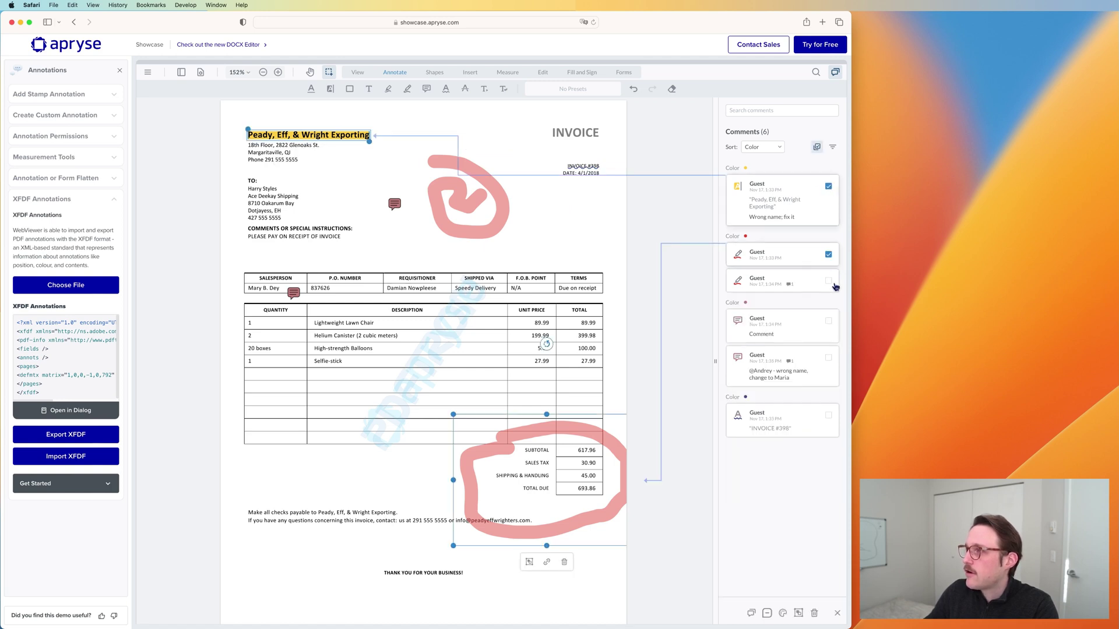
click(828, 281)
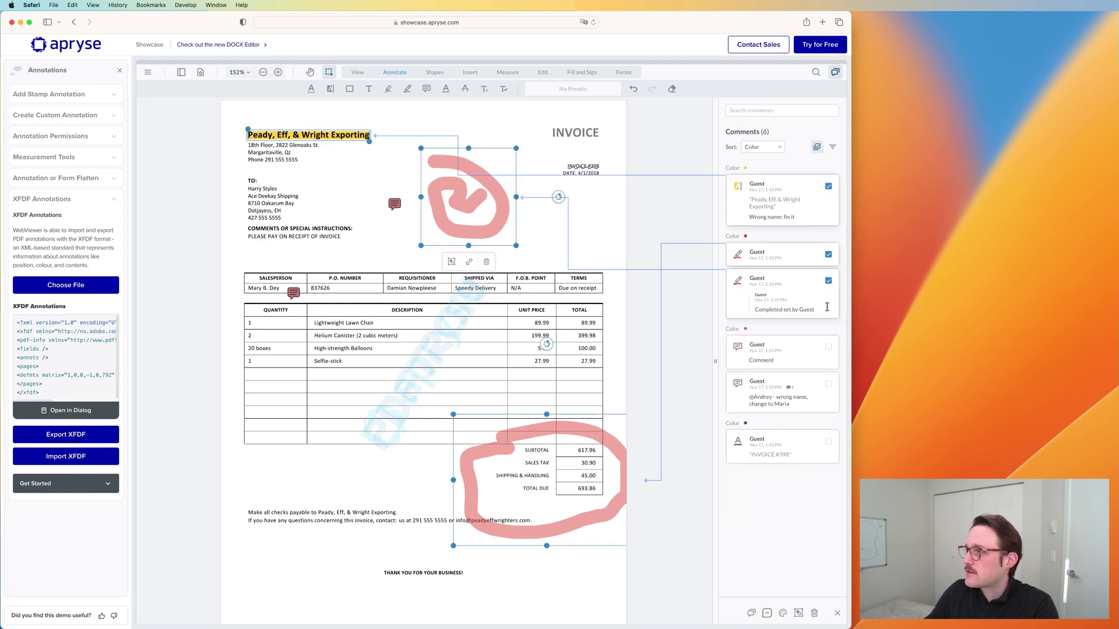
click(768, 613)
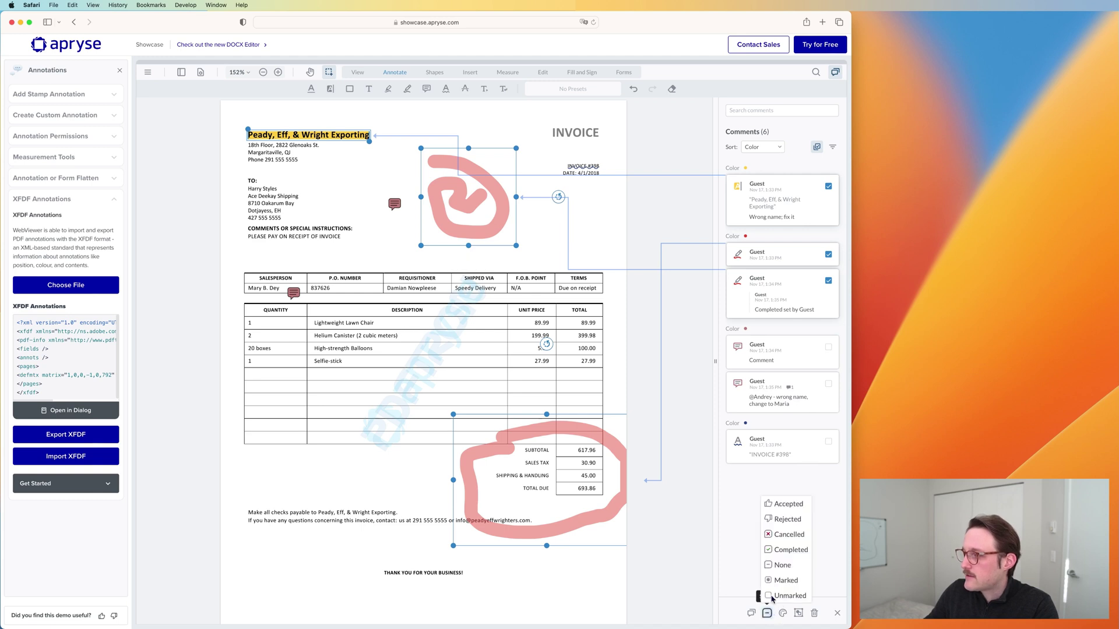
click(786, 550)
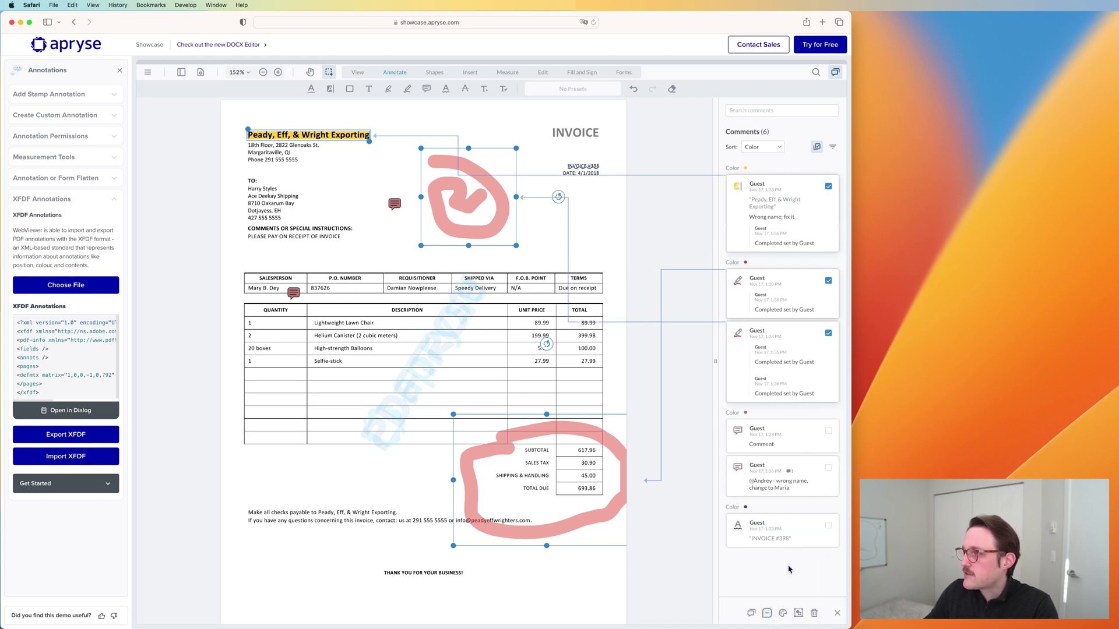
Step: Filter the comments by Status to show only Completed ones, leaving four listed
click(832, 146)
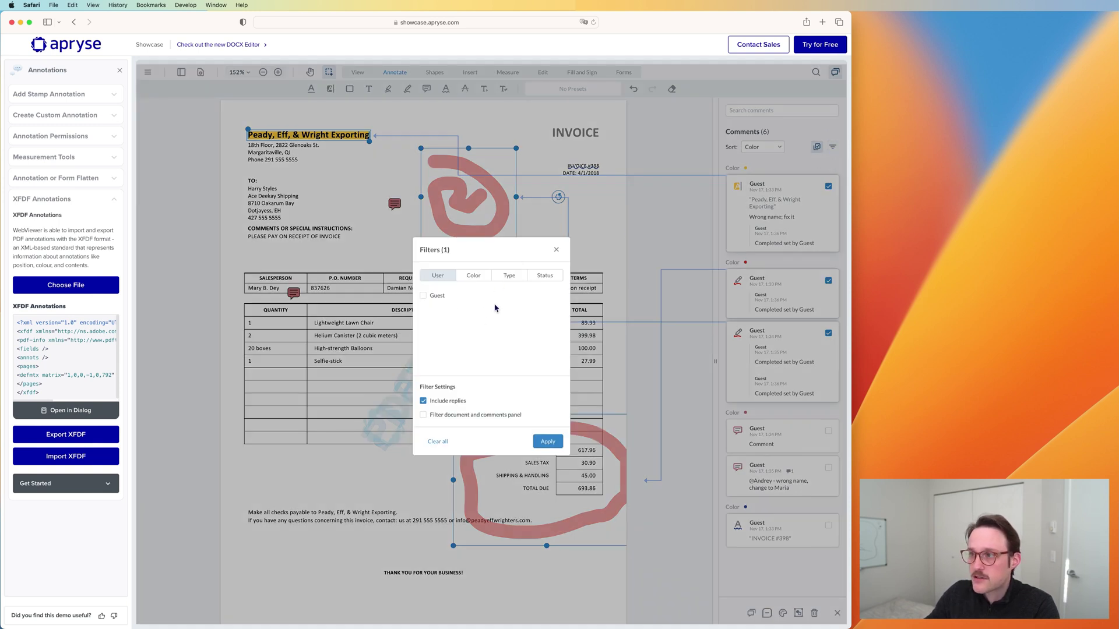
click(479, 278)
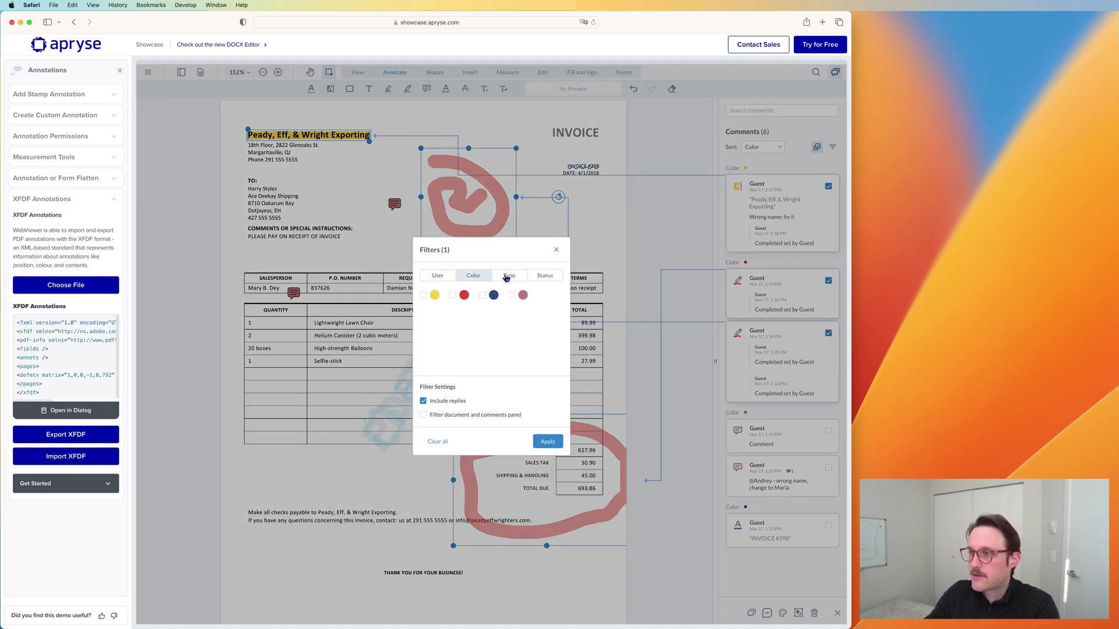
click(508, 276)
click(543, 278)
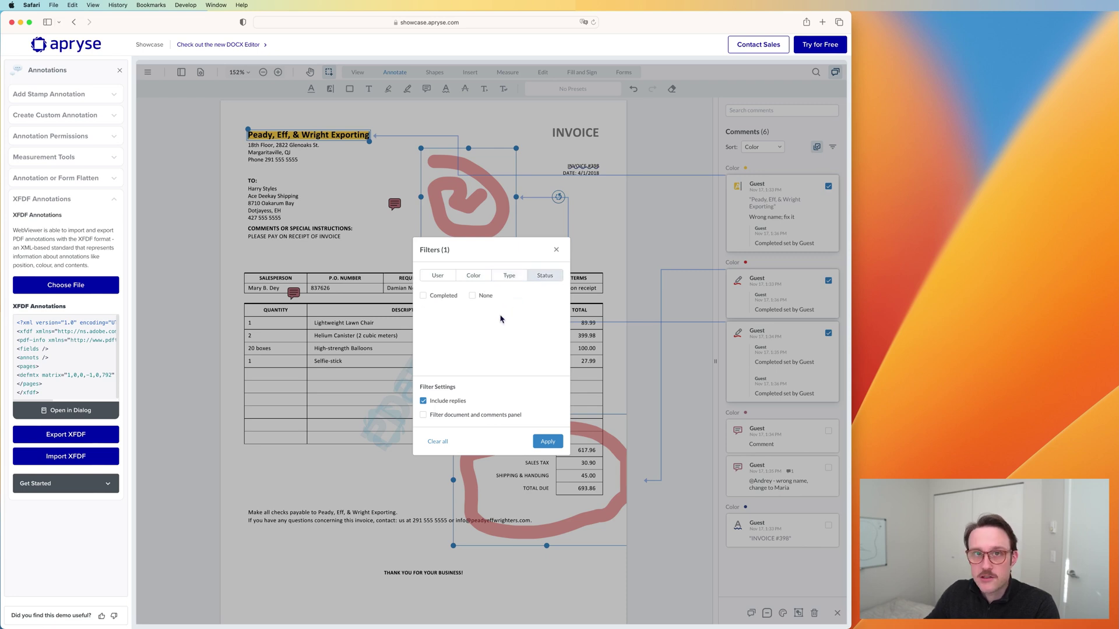
click(448, 297)
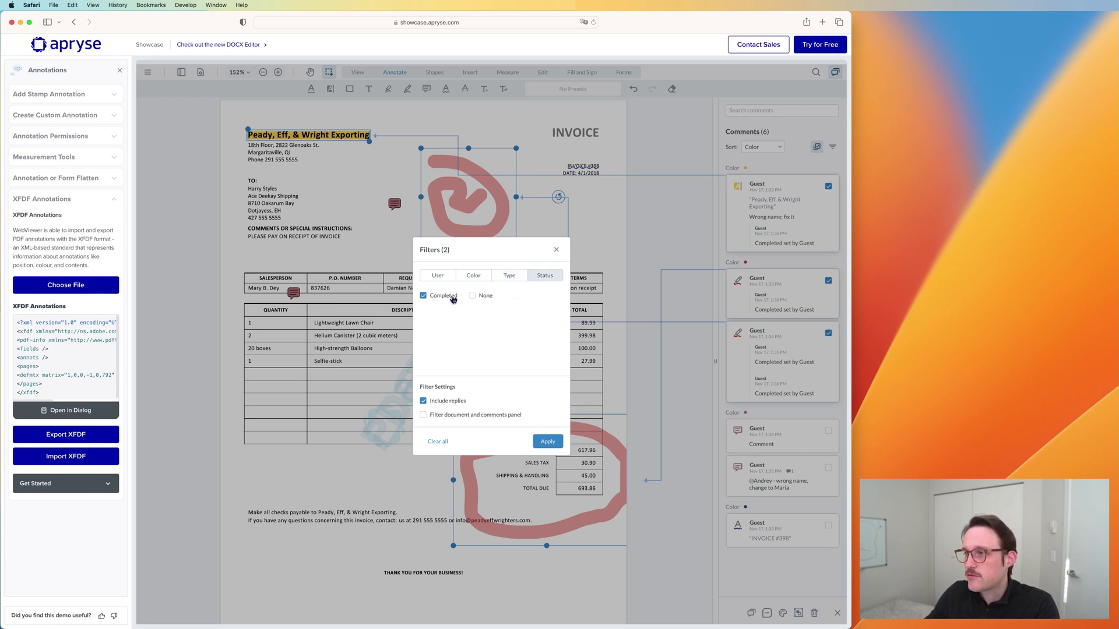
click(449, 297)
click(449, 297)
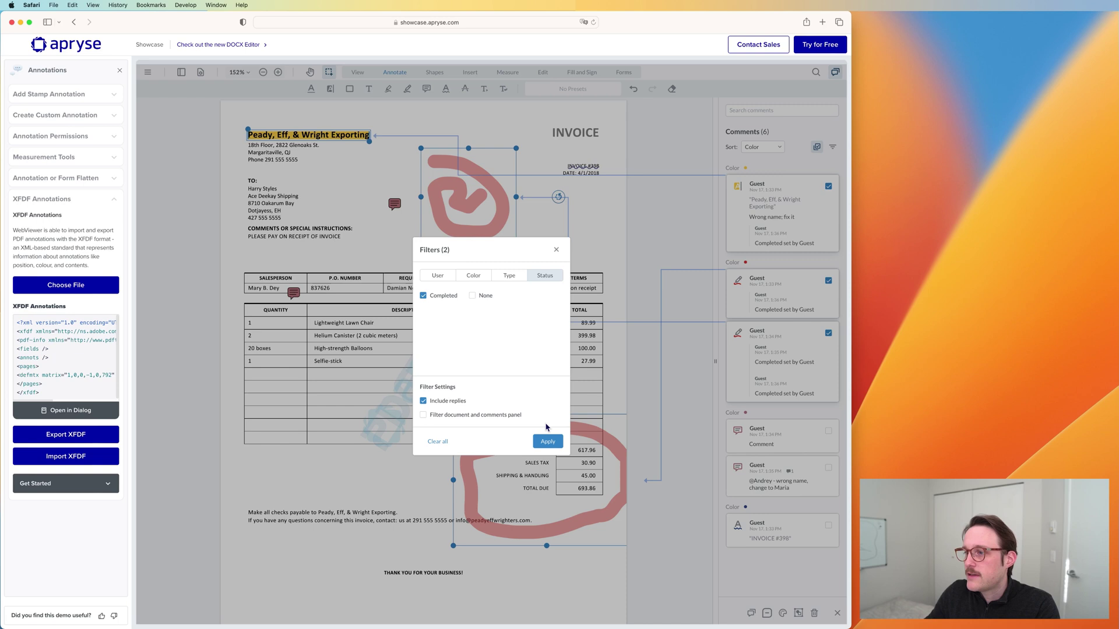
click(543, 441)
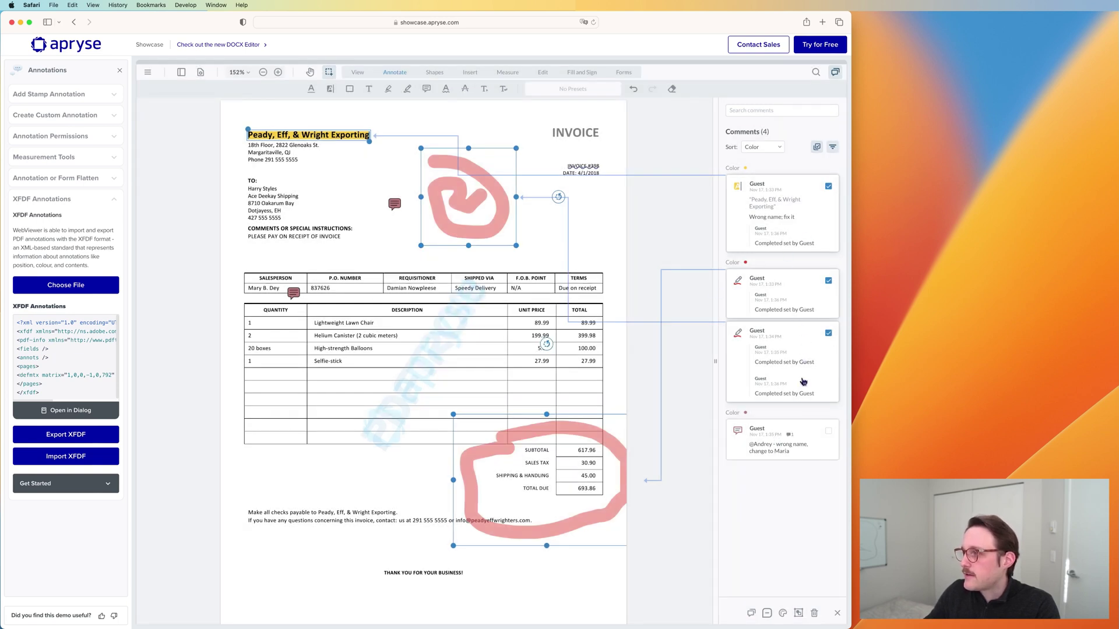
Step: Bring up the Fill and Sign toolbar with its Signature and Initials tools
click(763, 146)
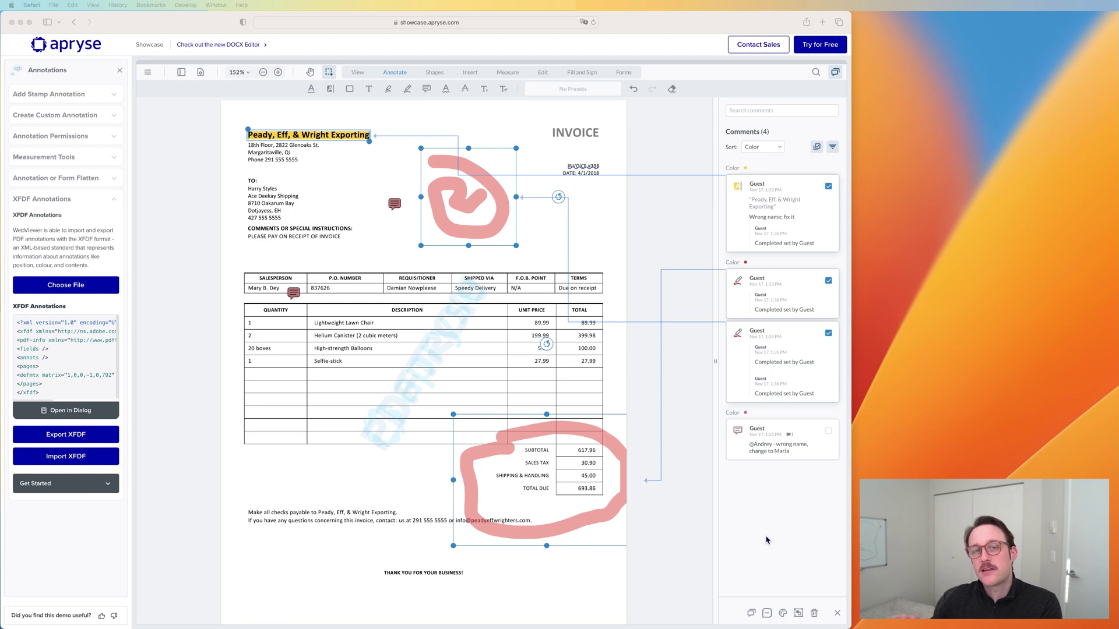
Step: Start a new signature and draw it freehand, after looking at the Type and Upload options
click(582, 72)
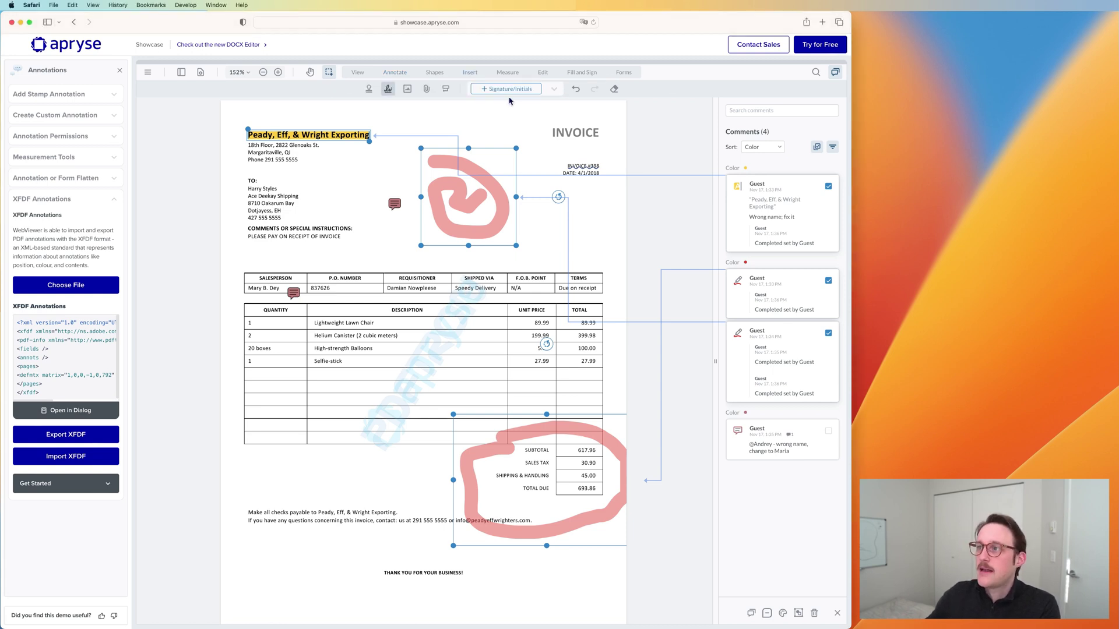
click(624, 133)
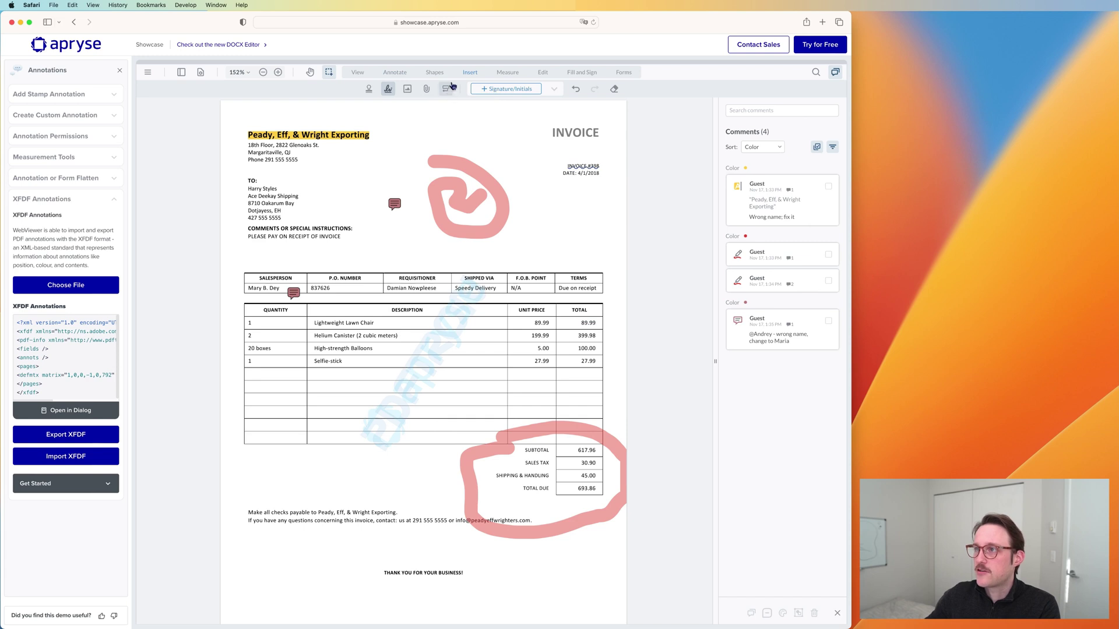
click(500, 92)
mouse_move(370, 337)
mouse_down()
mouse_move(405, 322)
mouse_move(448, 341)
mouse_move(500, 337)
mouse_up()
click(512, 286)
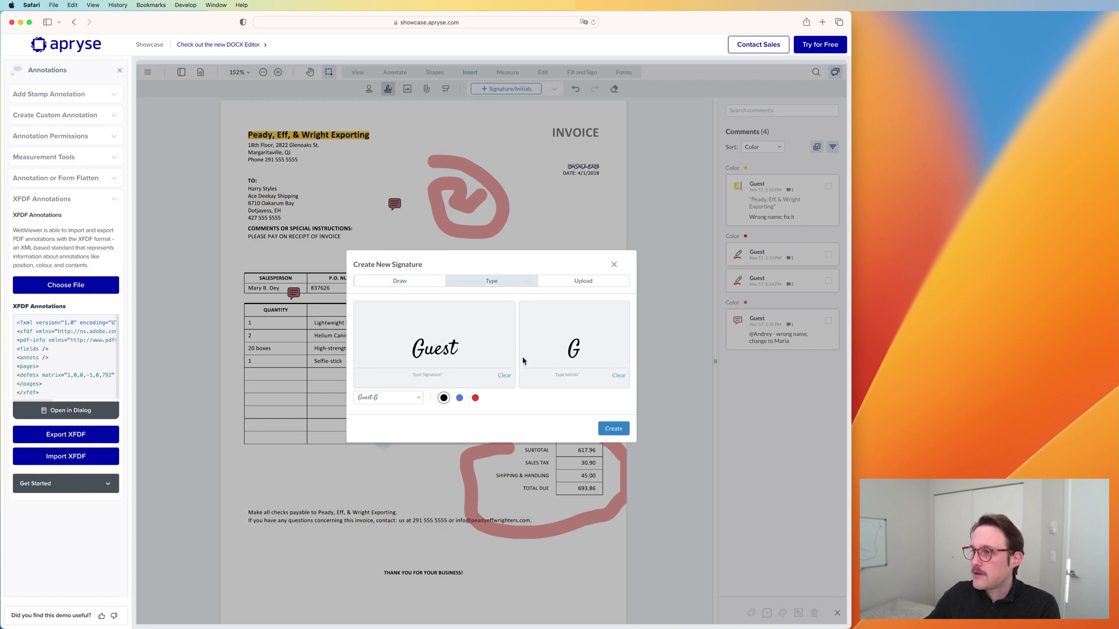
click(582, 285)
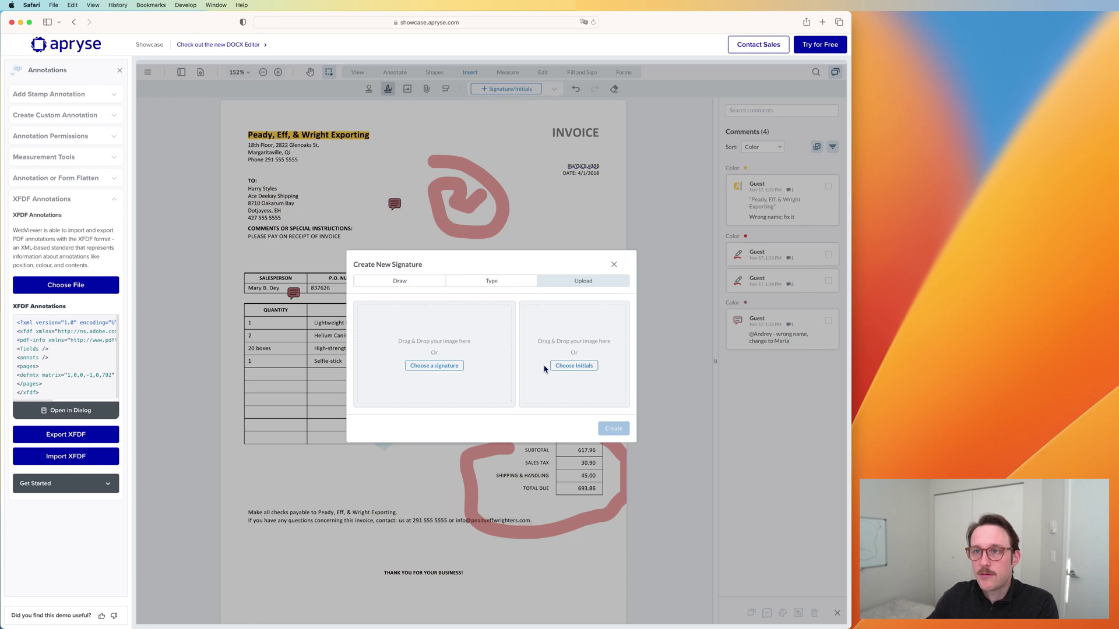
click(421, 284)
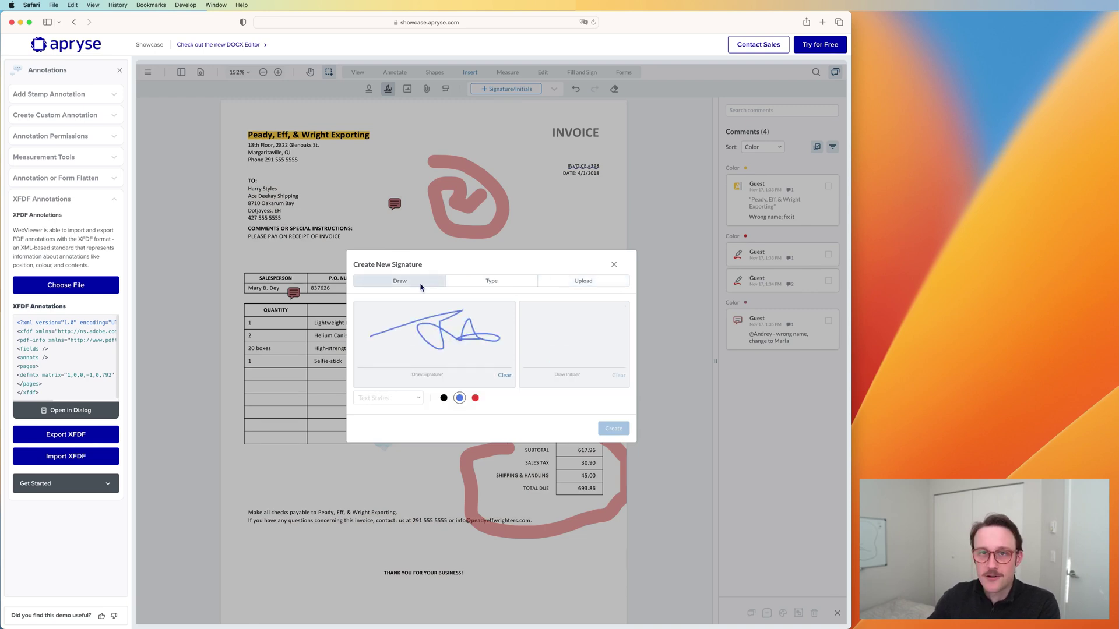
Step: Draw freehand initials, make the signature and initials red, and create them
mouse_move(600, 348)
mouse_down()
mouse_move(577, 326)
mouse_move(600, 332)
mouse_up()
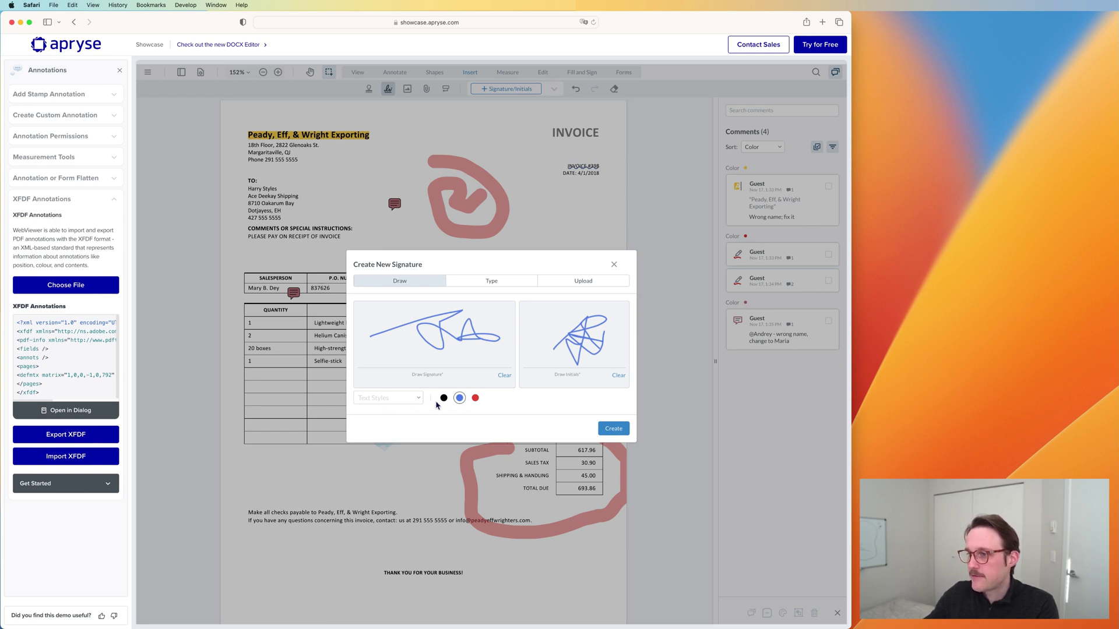
click(469, 285)
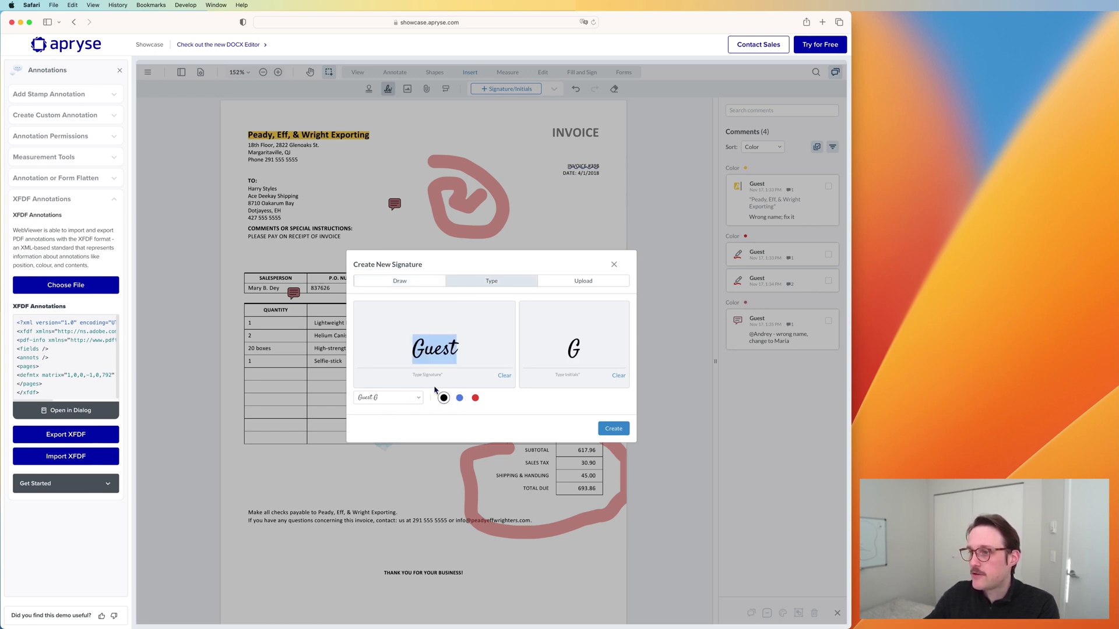
click(410, 401)
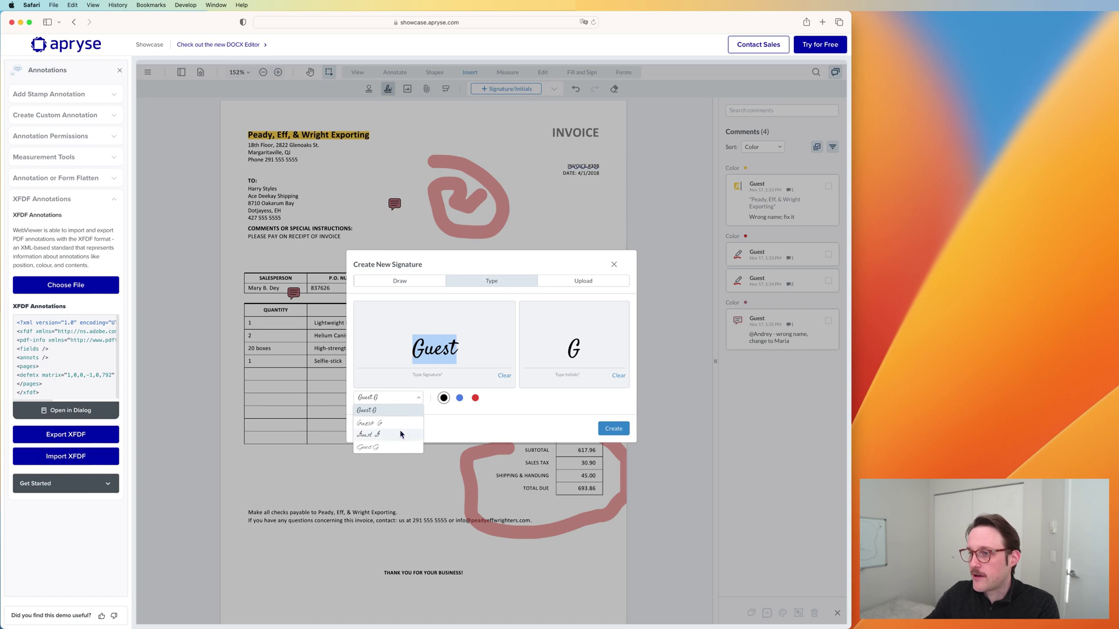
click(415, 282)
click(475, 398)
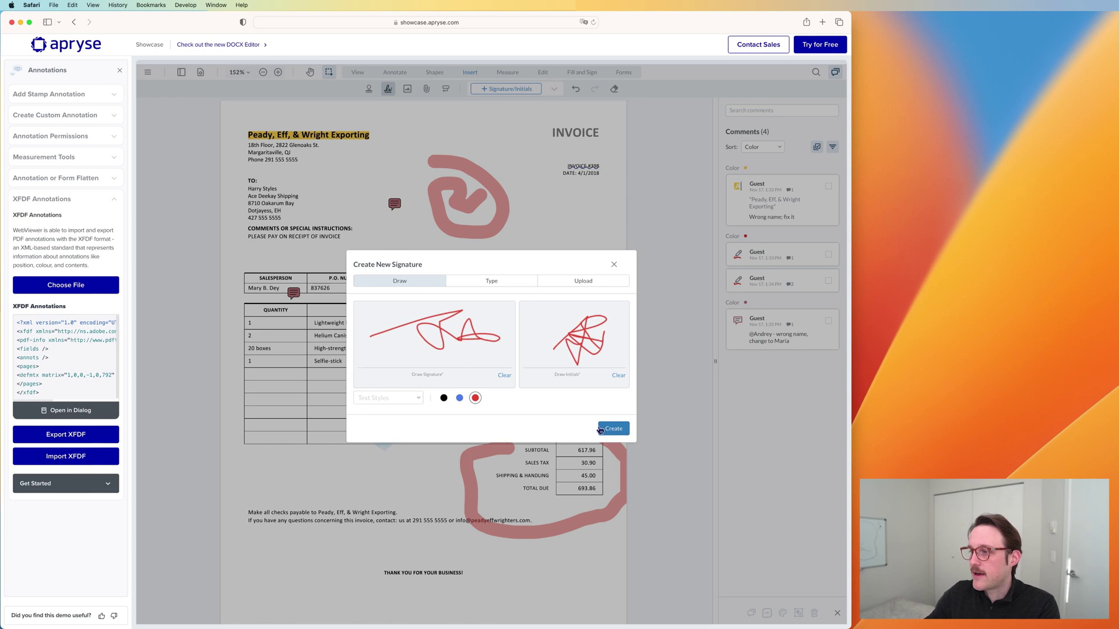
click(603, 430)
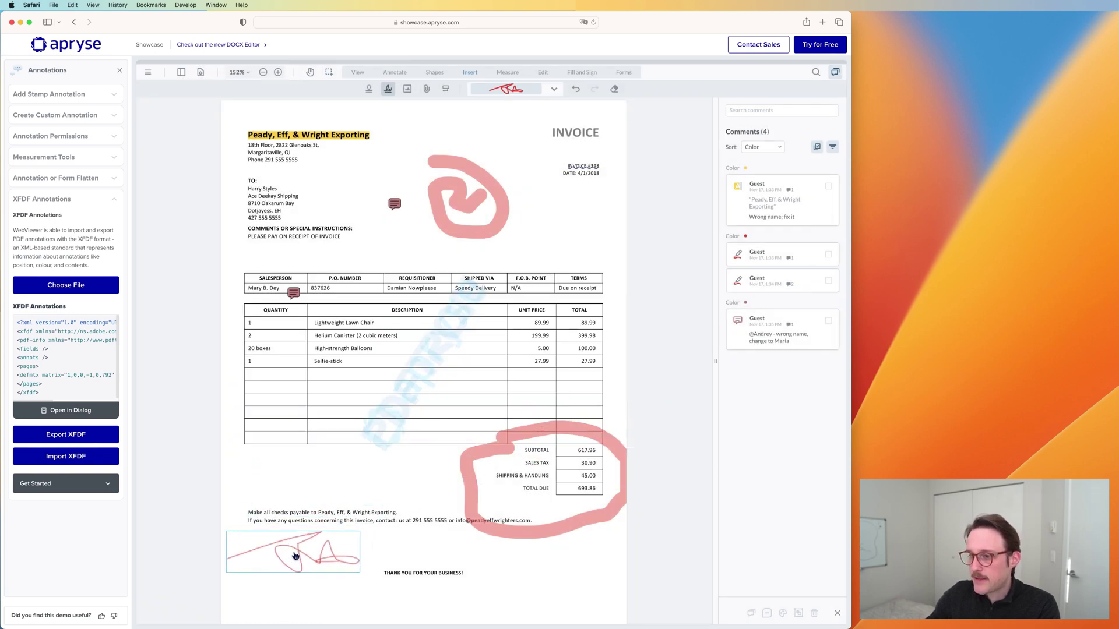
Step: Place the signature above the 'THANK YOU FOR YOUR BUSINESS!' line and check the comment sort options
click(322, 553)
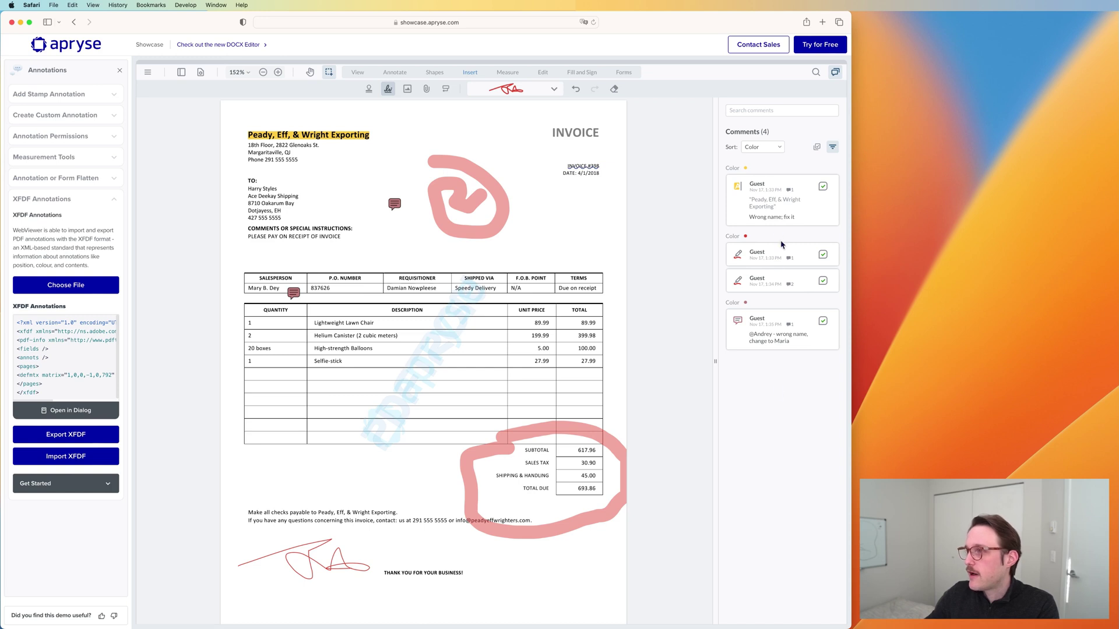
click(778, 148)
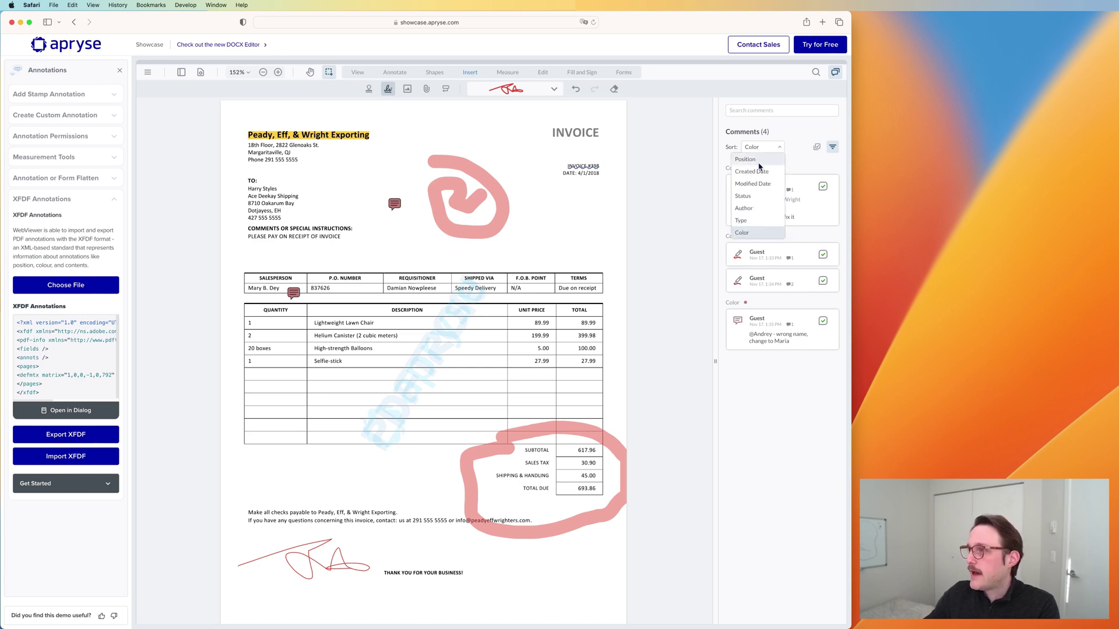
click(802, 158)
Step: Remove the Completed status filter so all comments show, then open the signature's comment
click(832, 147)
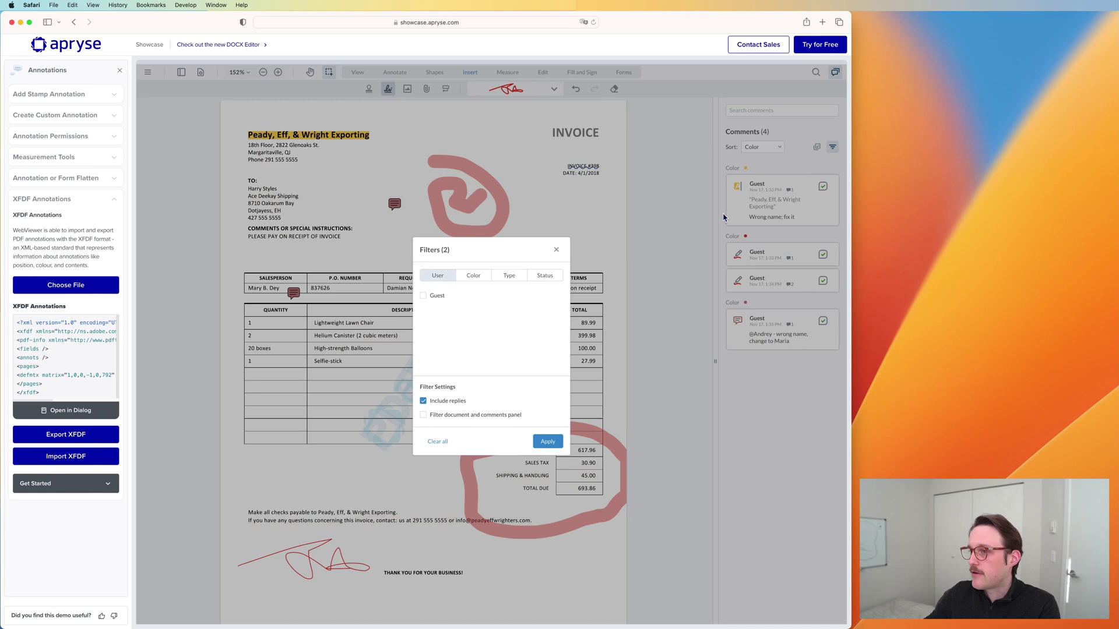
click(545, 275)
click(441, 296)
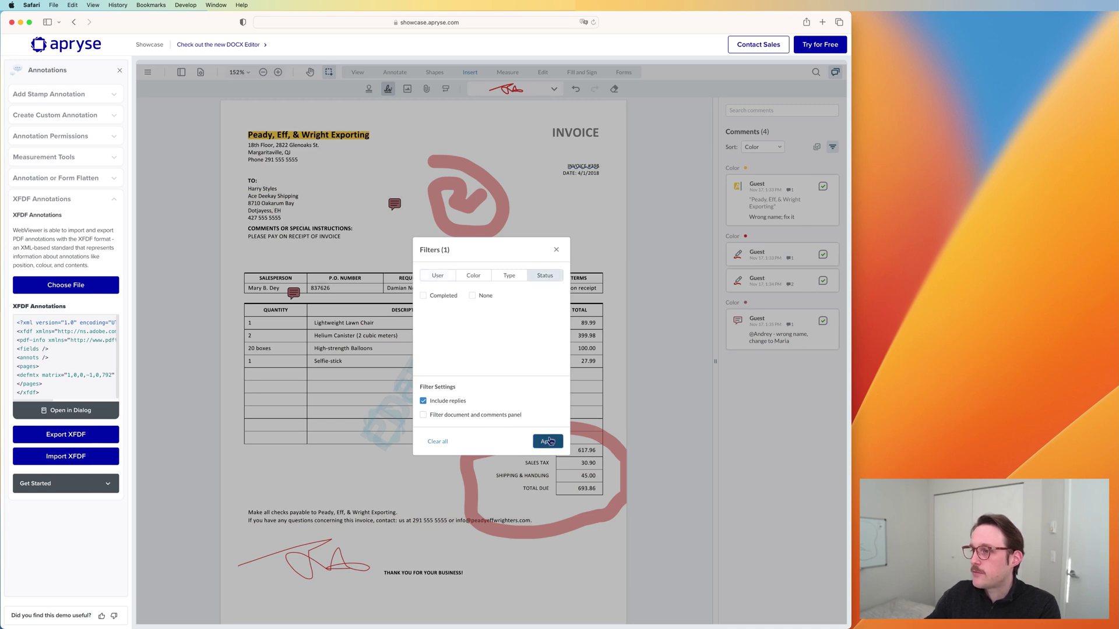
click(550, 441)
click(333, 562)
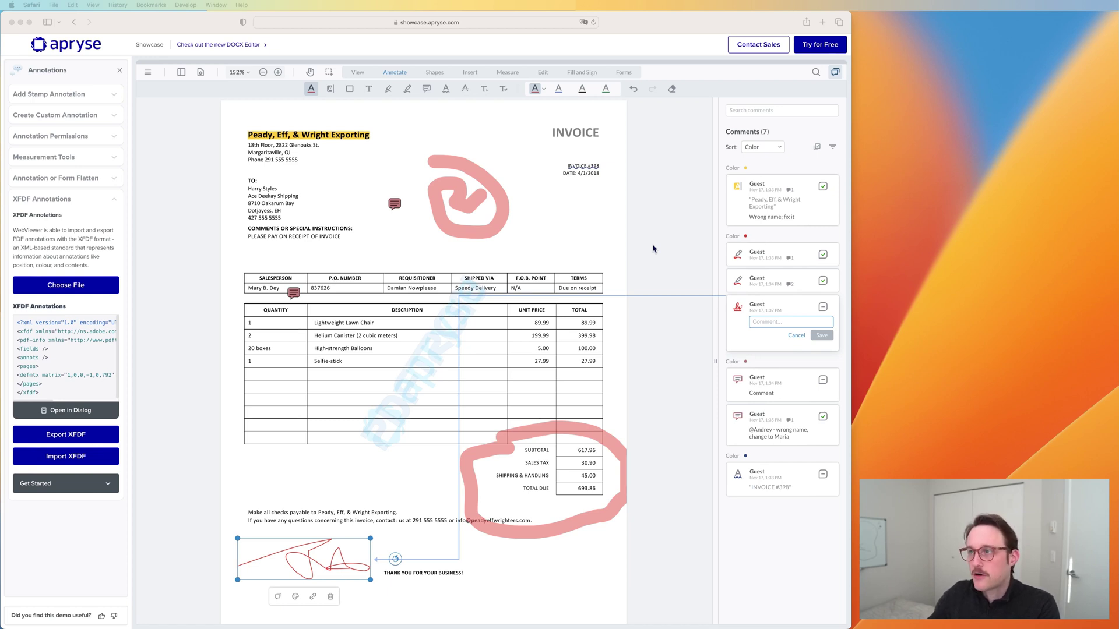
Step: Draw a dotted green arrow from the address block to the sales table header
click(440, 244)
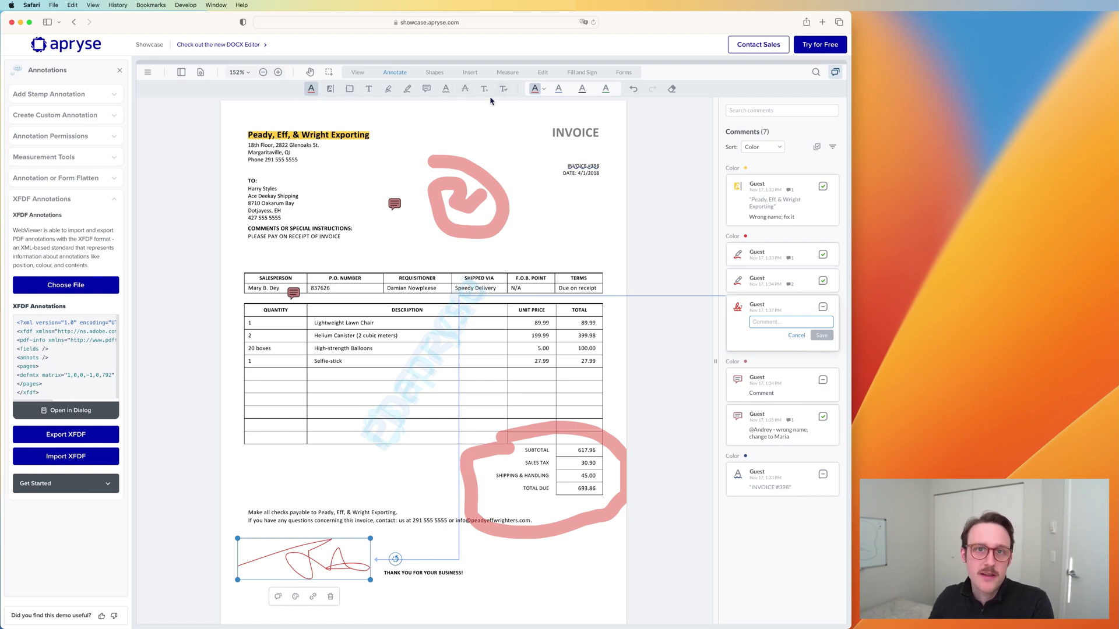
click(434, 72)
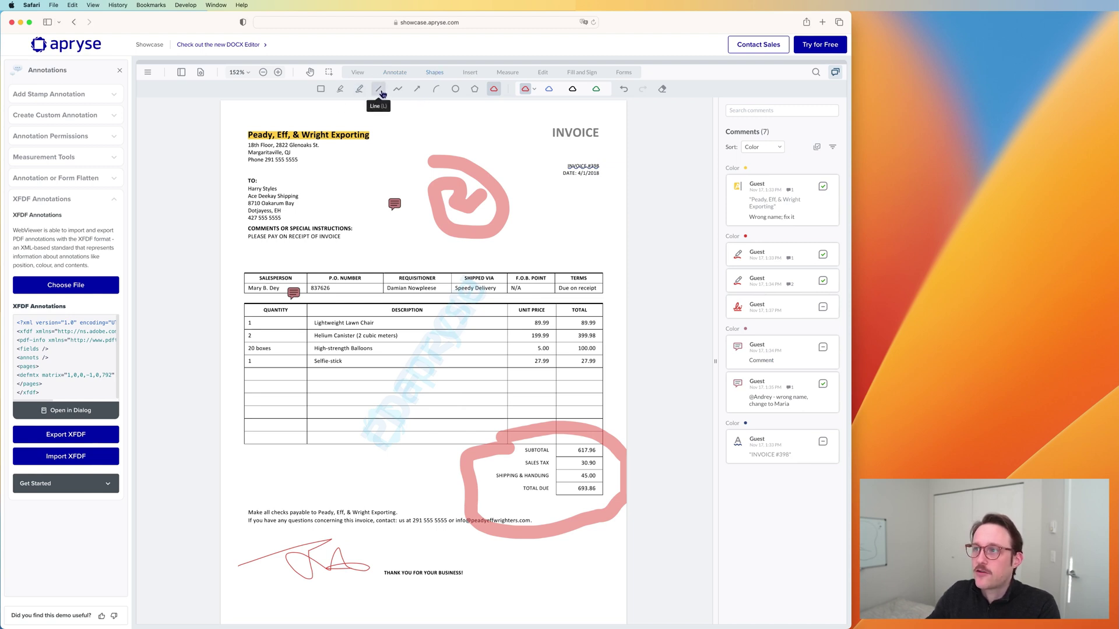
click(417, 88)
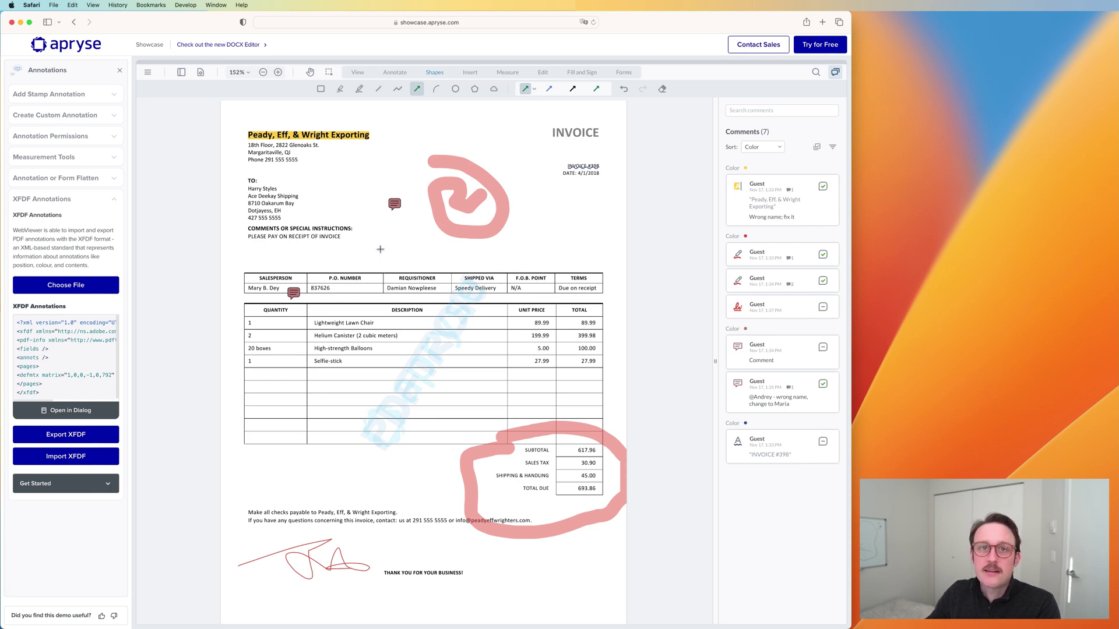
drag(421, 259, 293, 170)
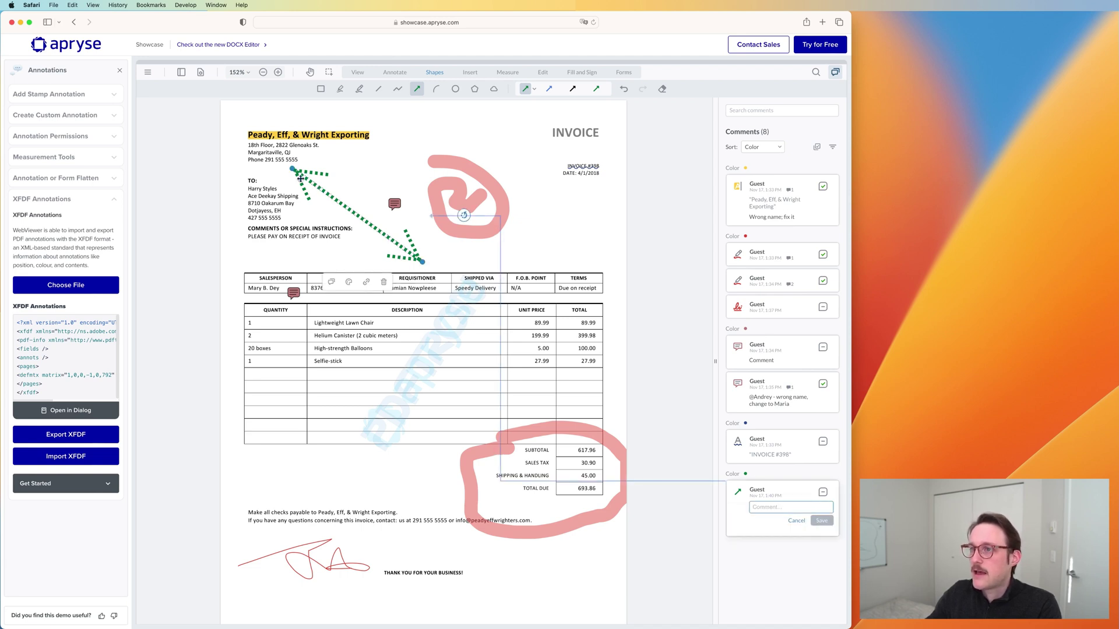
Step: Restyle the arrow: red, 3pt solid stroke, flat bar start, circle end, 100% opacity
click(348, 283)
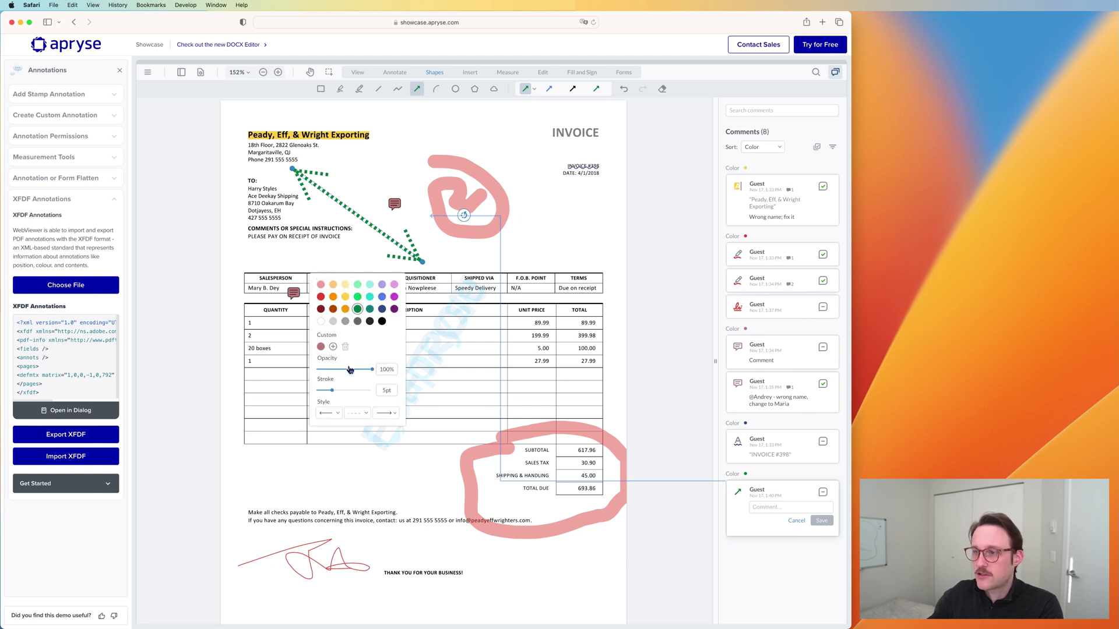
drag(350, 370, 353, 369)
click(320, 297)
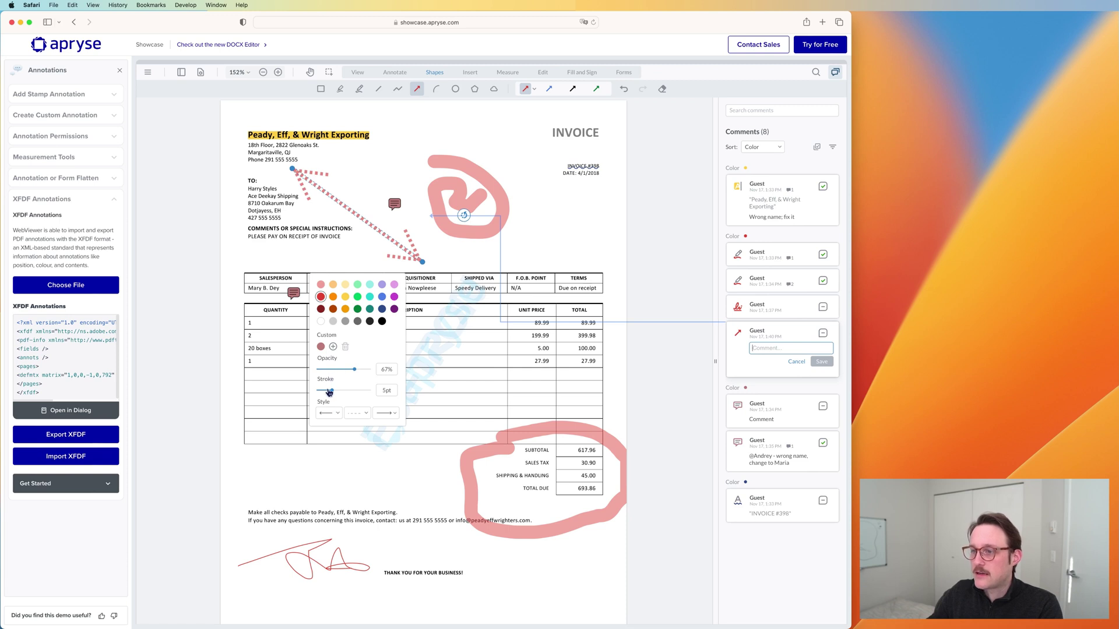
drag(331, 392, 326, 395)
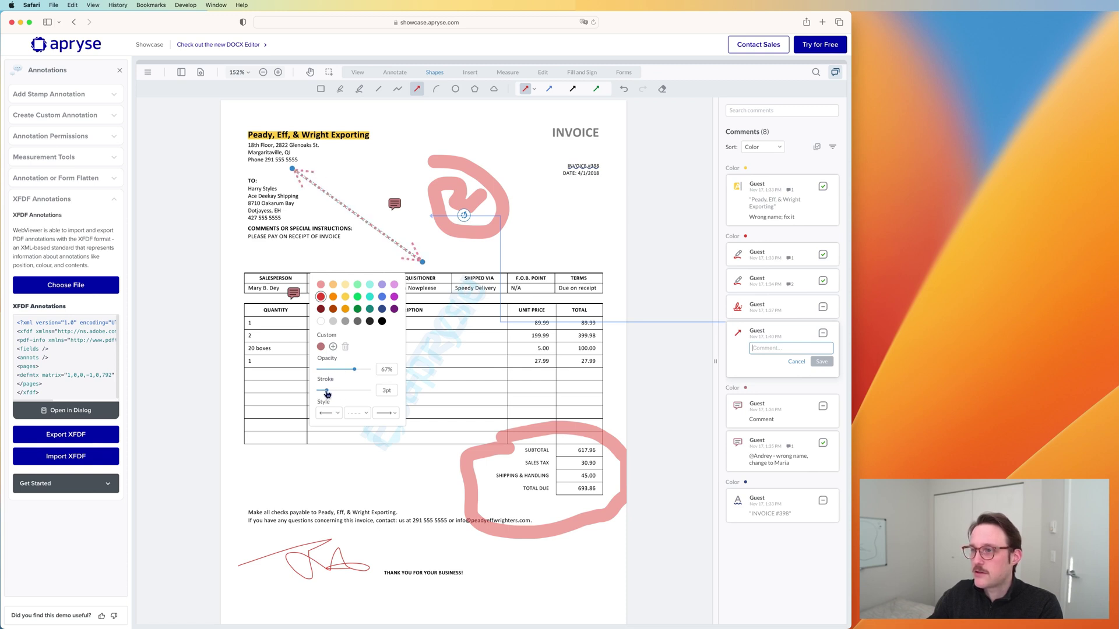
click(356, 414)
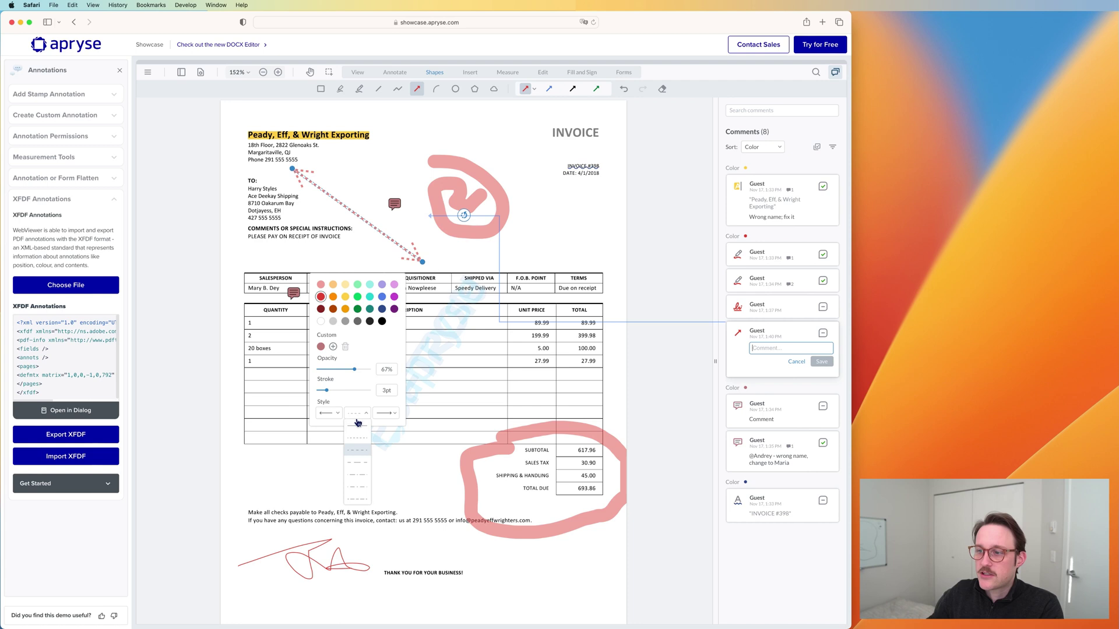
click(357, 425)
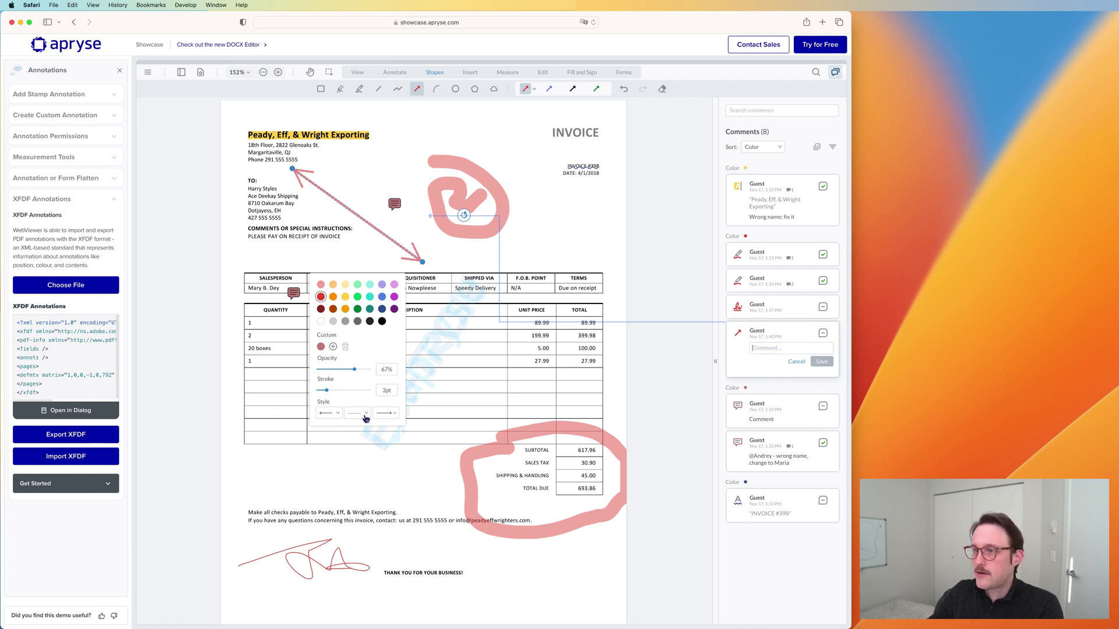
click(337, 416)
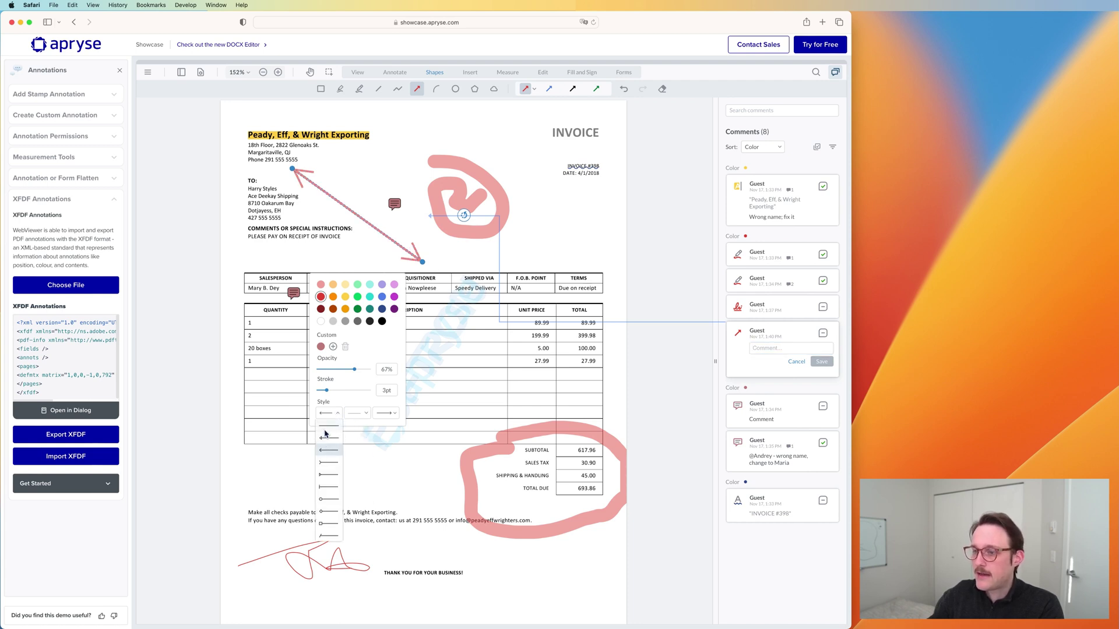
click(326, 487)
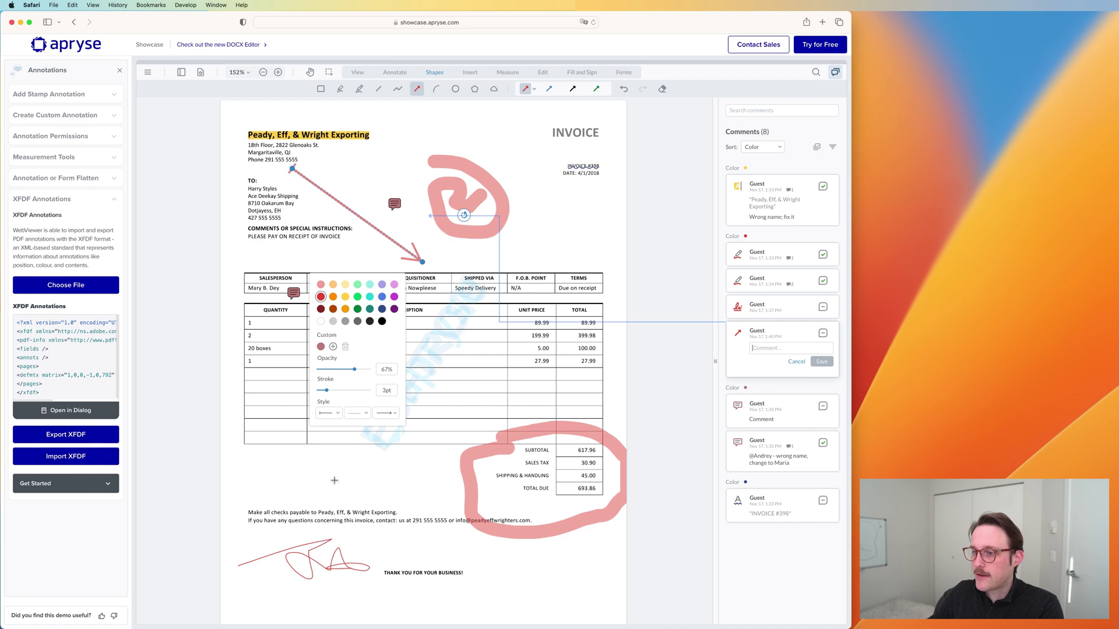
click(389, 413)
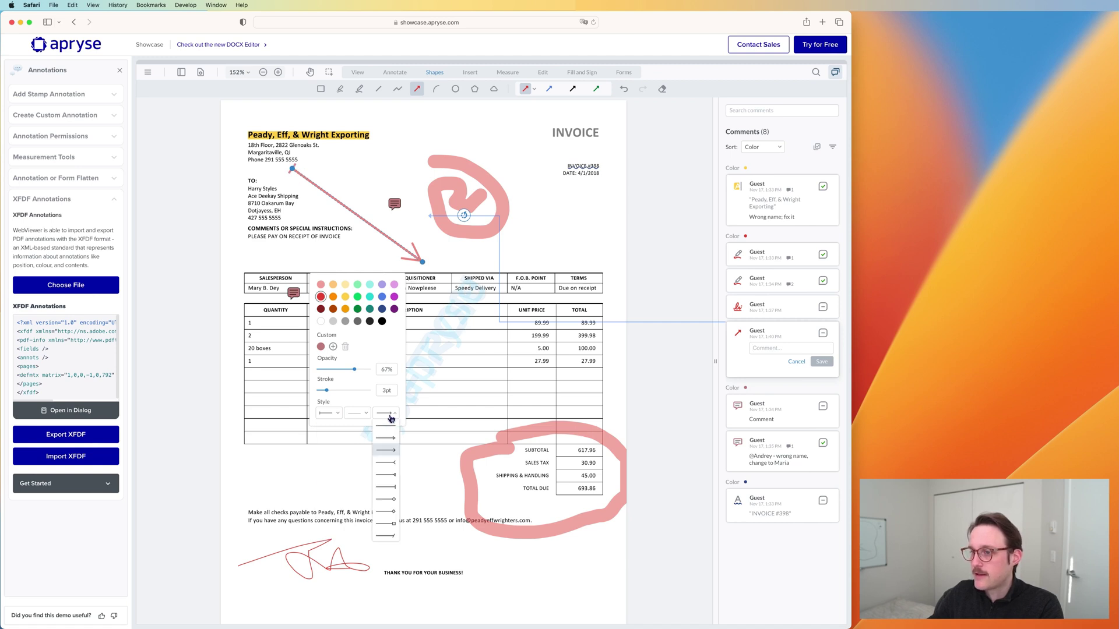
click(393, 501)
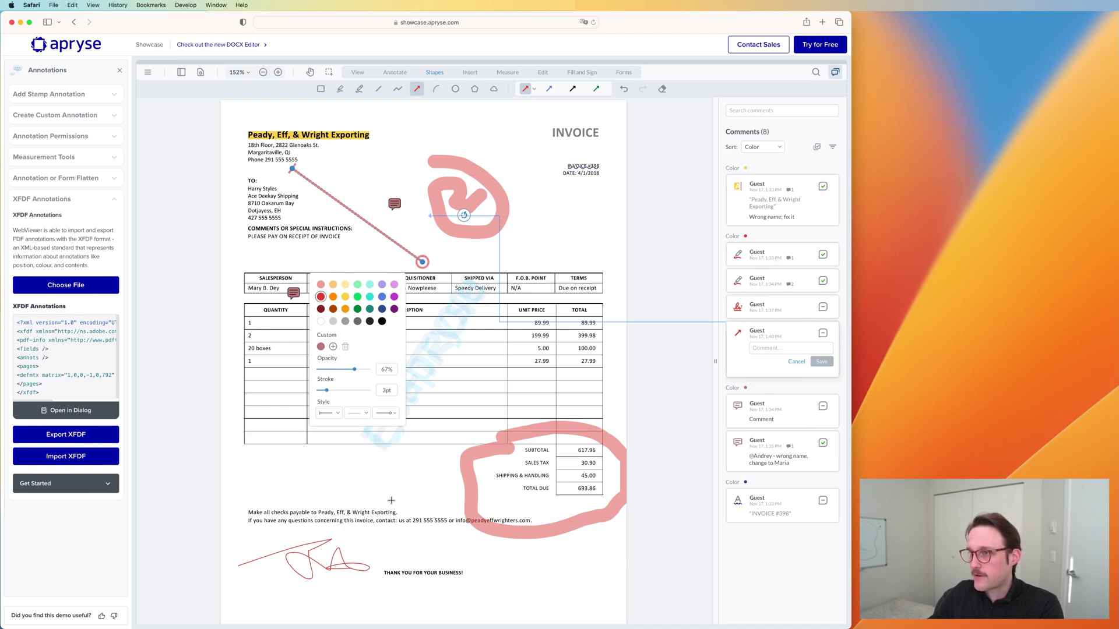
click(356, 370)
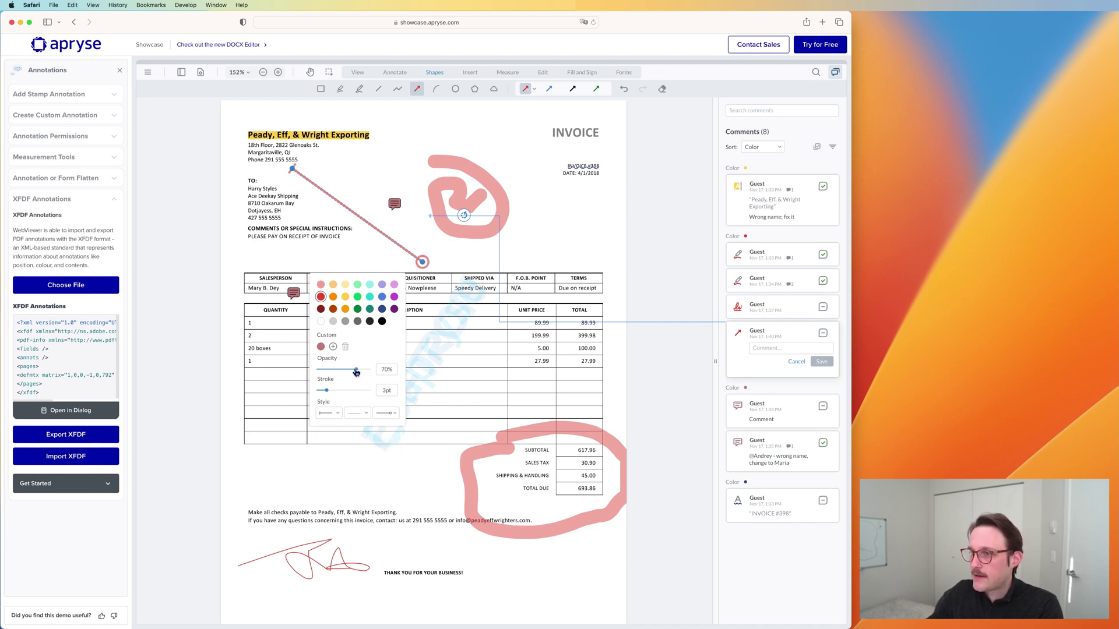
Step: Move the red arrow lower on the page
click(388, 255)
click(428, 257)
drag(428, 257, 461, 272)
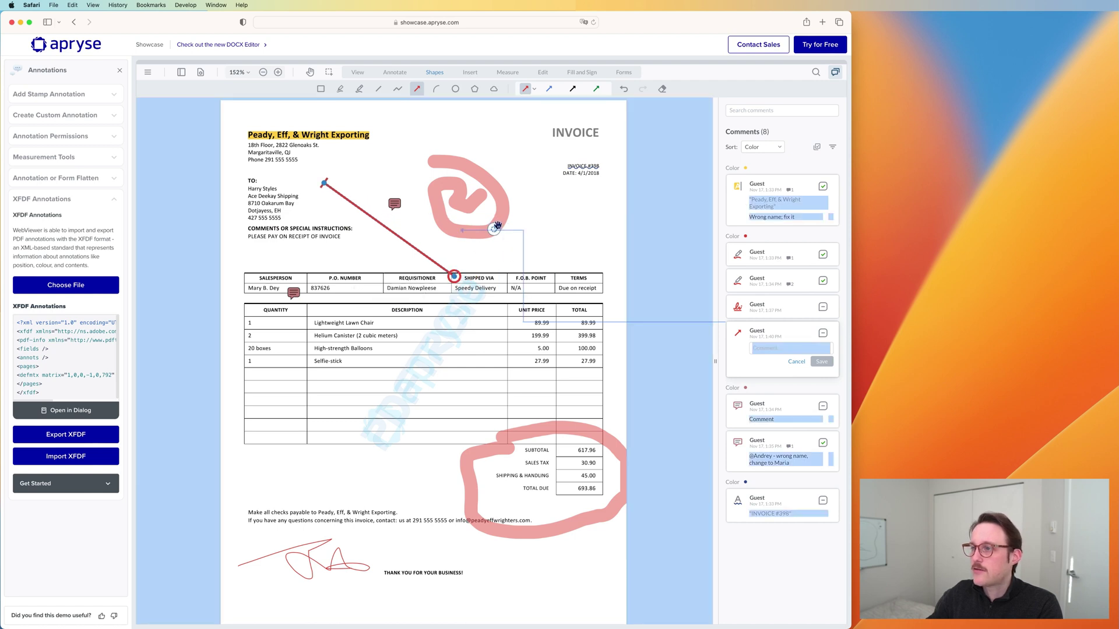
Step: Rotate the red arrow and stand it vertically above the P.O. Number header
click(495, 226)
click(402, 241)
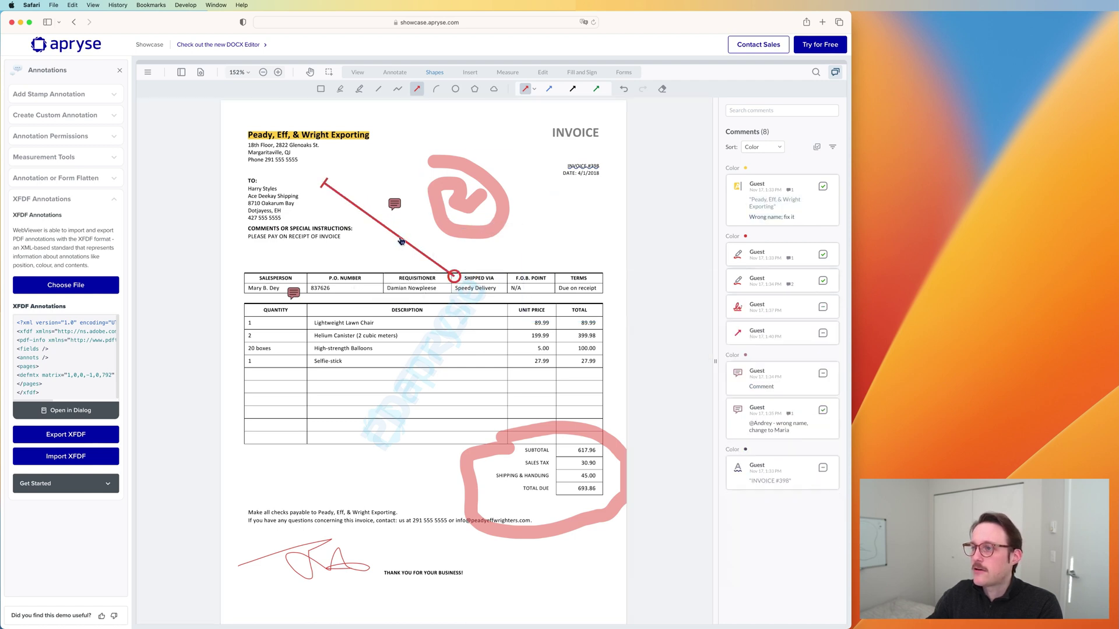
drag(494, 232, 335, 229)
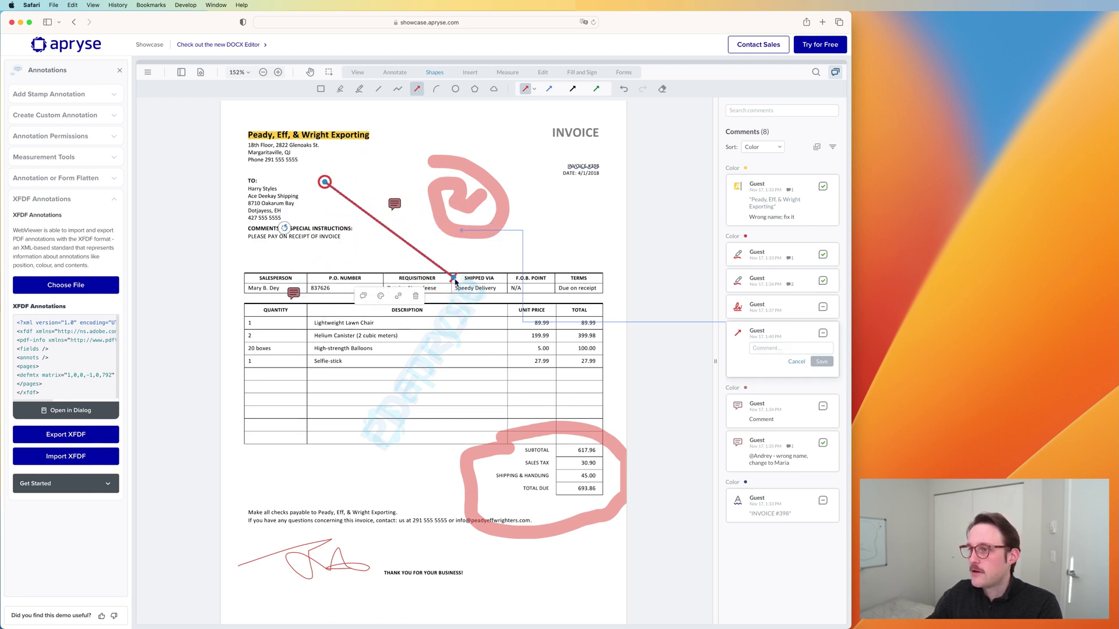
drag(454, 279, 369, 263)
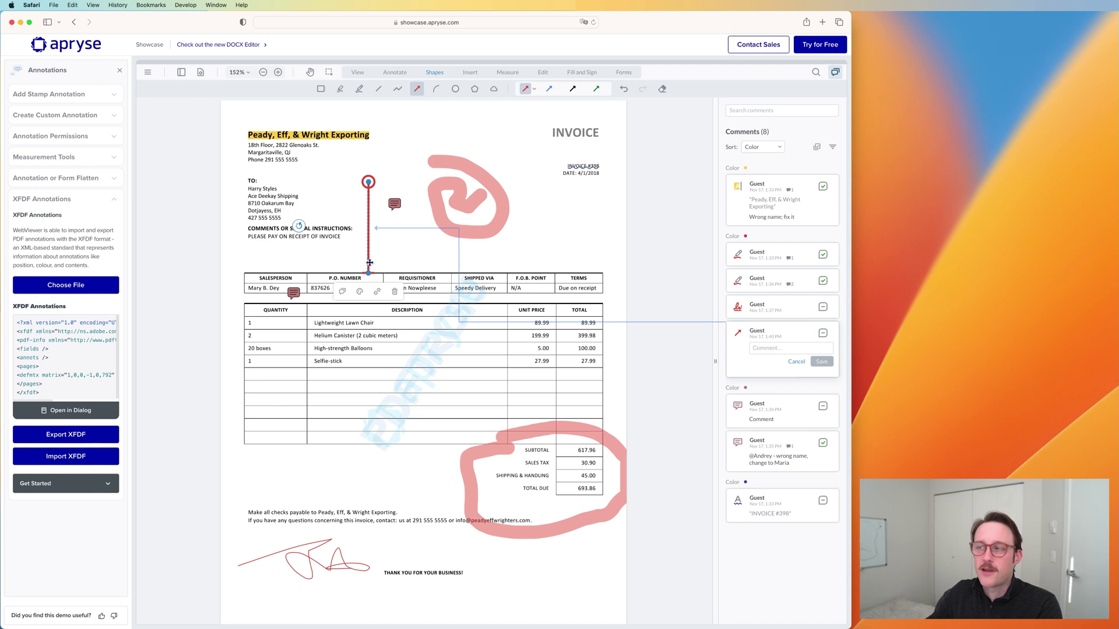
click(533, 89)
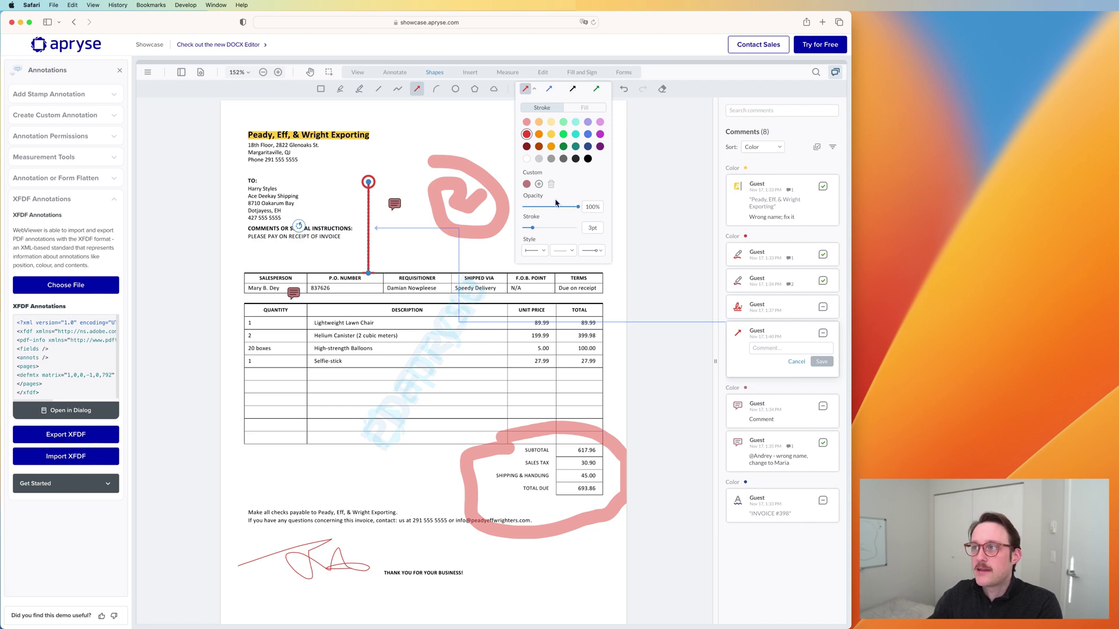
click(514, 156)
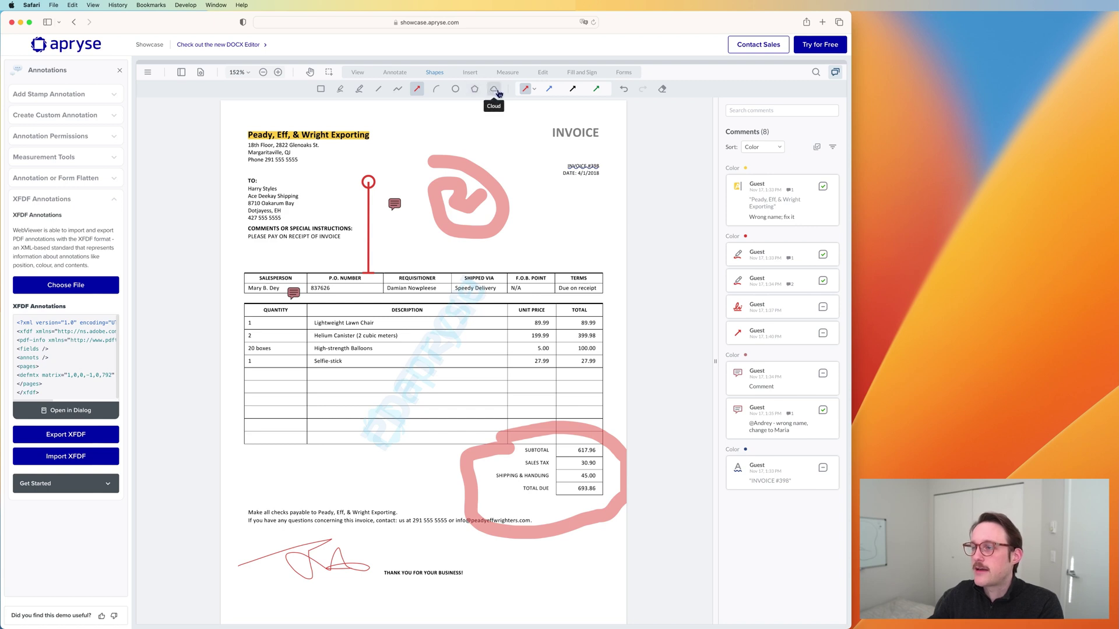
Step: Start a cloud outline with three points near the top of the invoice
click(498, 94)
click(503, 129)
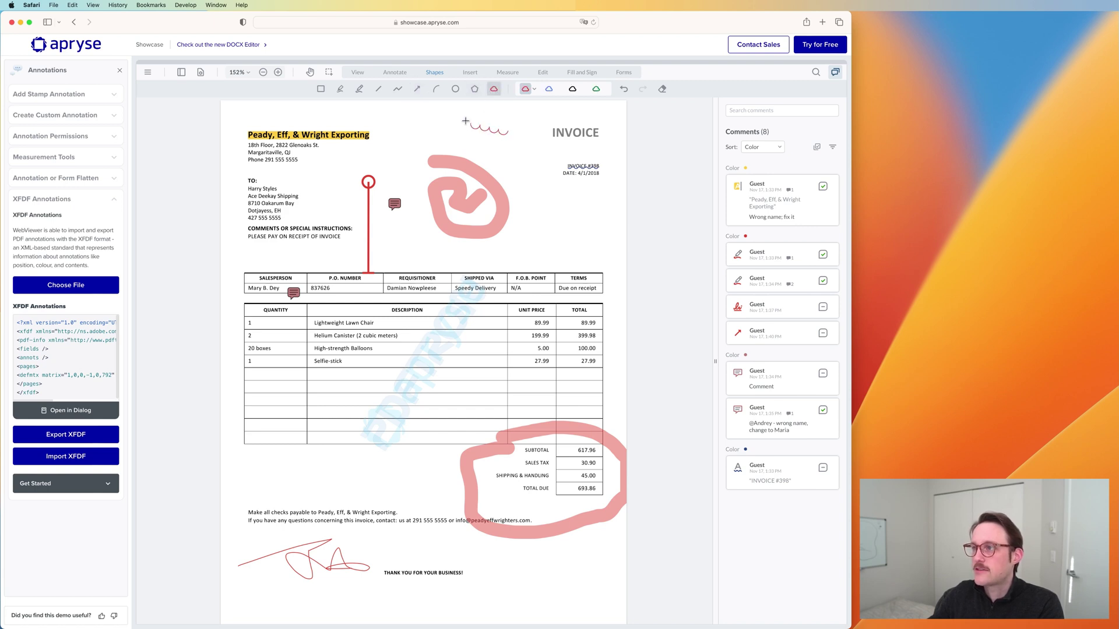
click(462, 122)
click(507, 106)
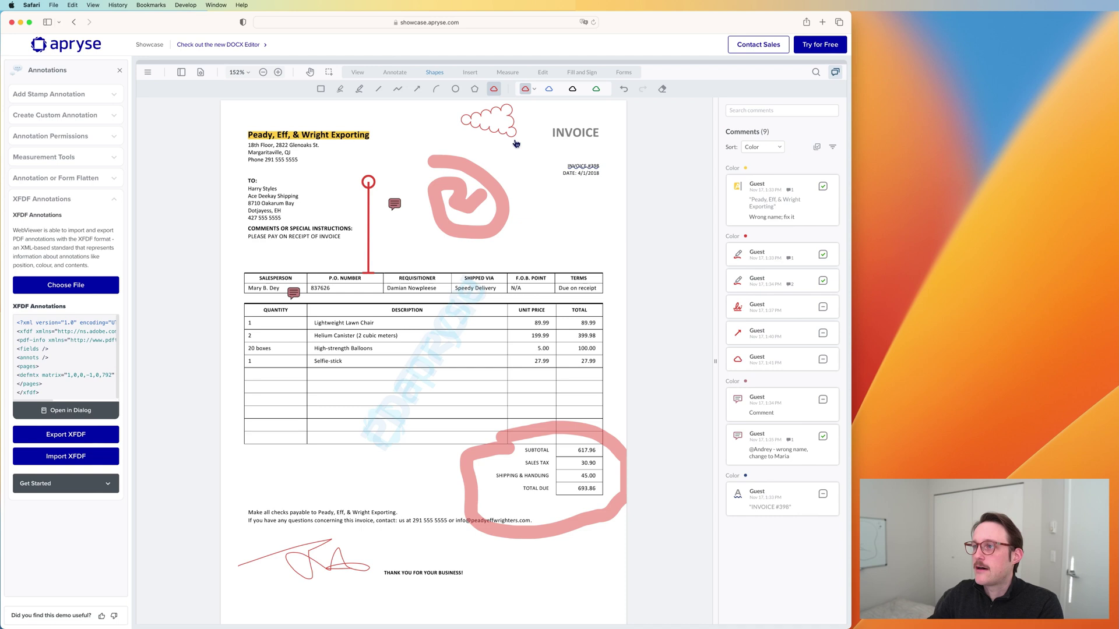
Step: Add a callout reading 'Insert text here' that points at the company name
click(469, 73)
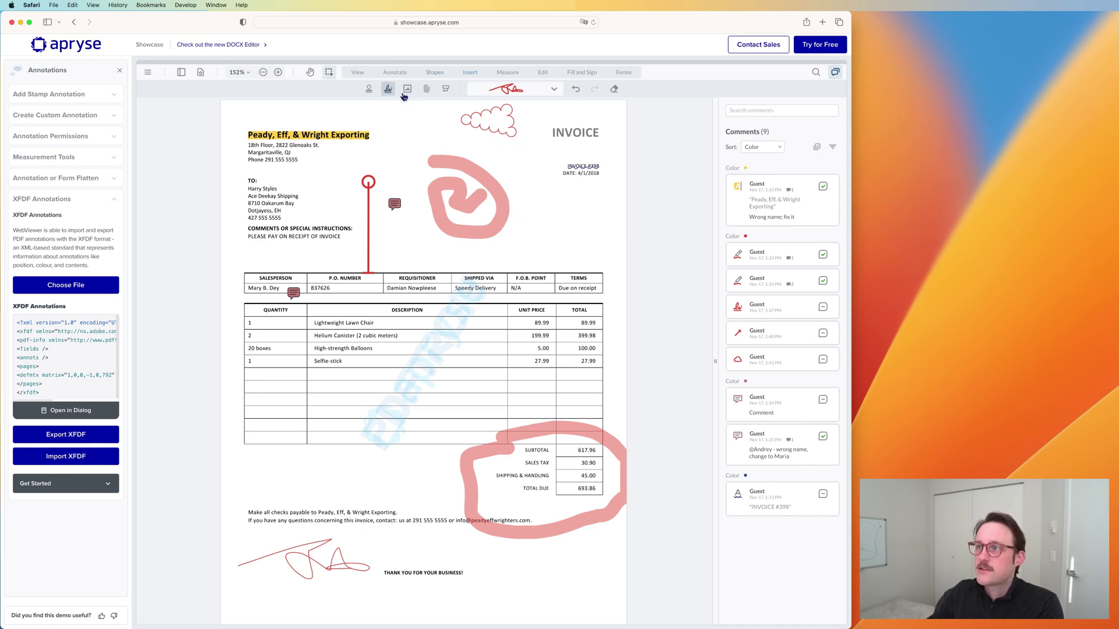
click(446, 89)
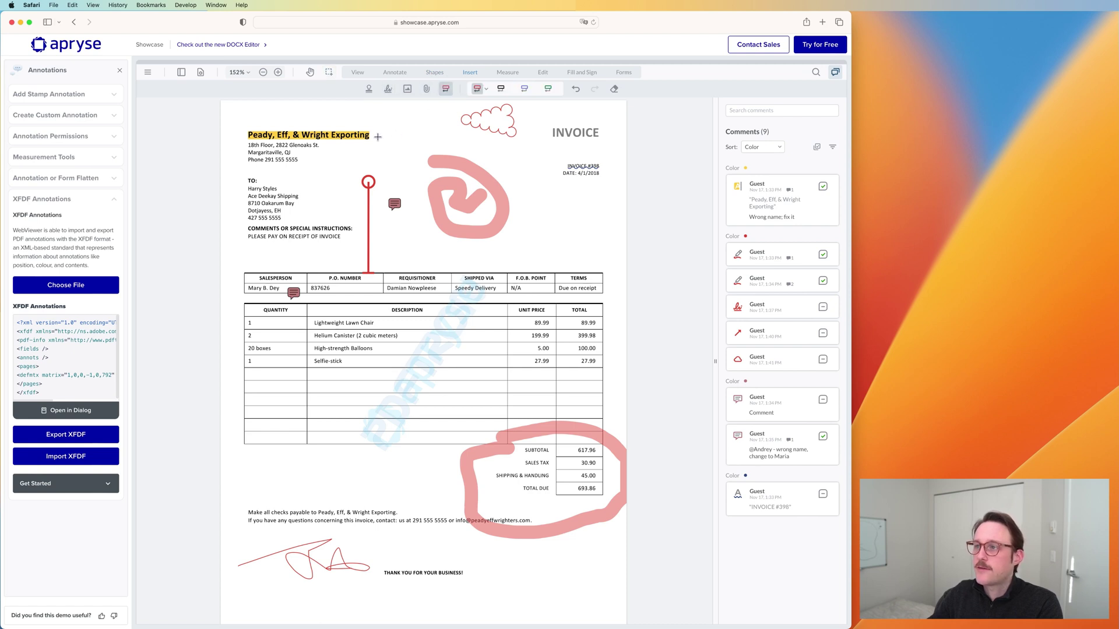
mouse_move(377, 137)
mouse_down()
mouse_move(416, 120)
mouse_move(522, 122)
mouse_up()
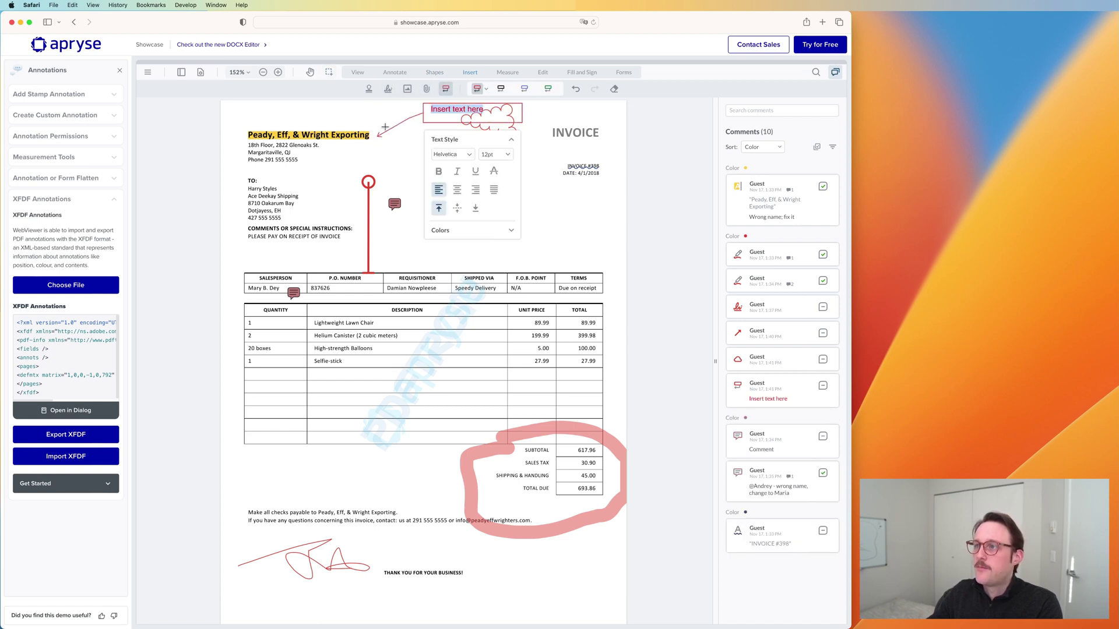
click(390, 117)
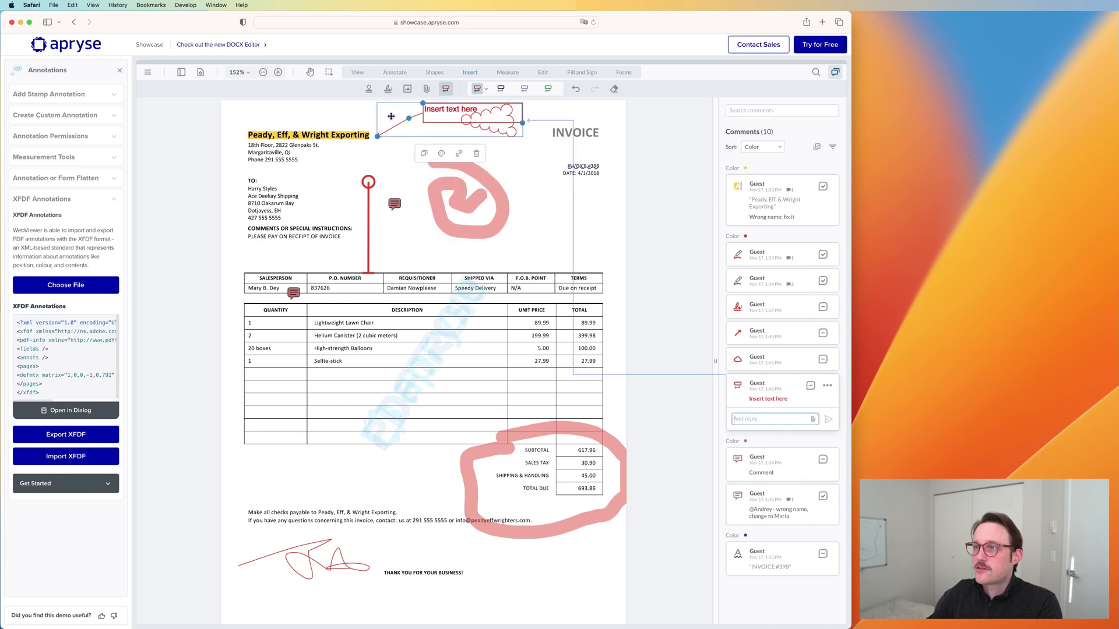
Step: Place a green checkmark stamp beside the recipient's name, nudged slightly right
click(369, 90)
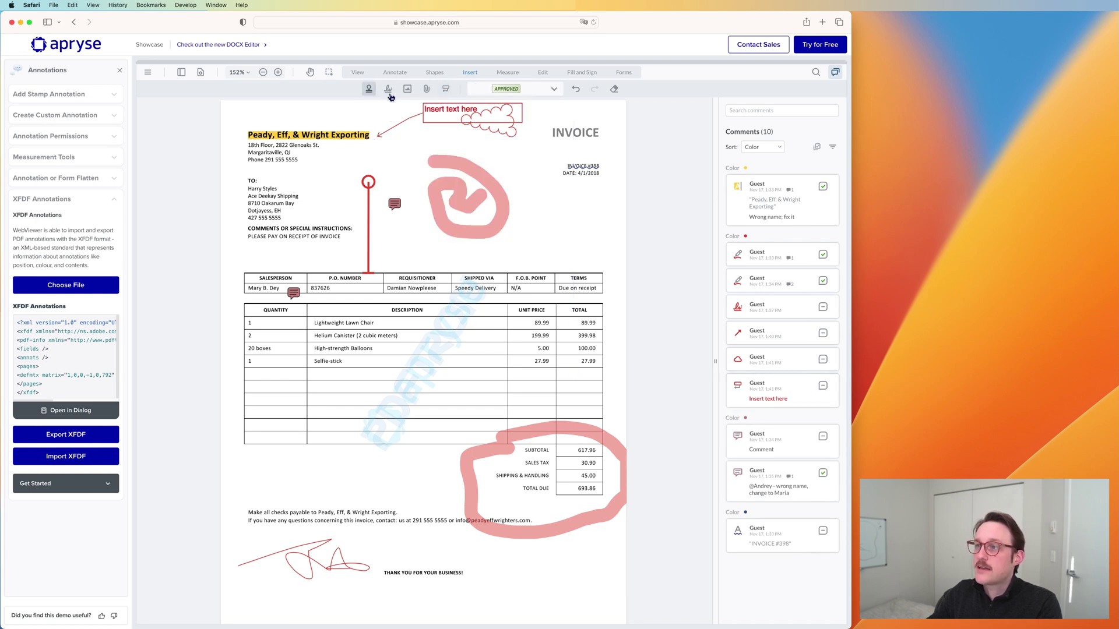
click(553, 91)
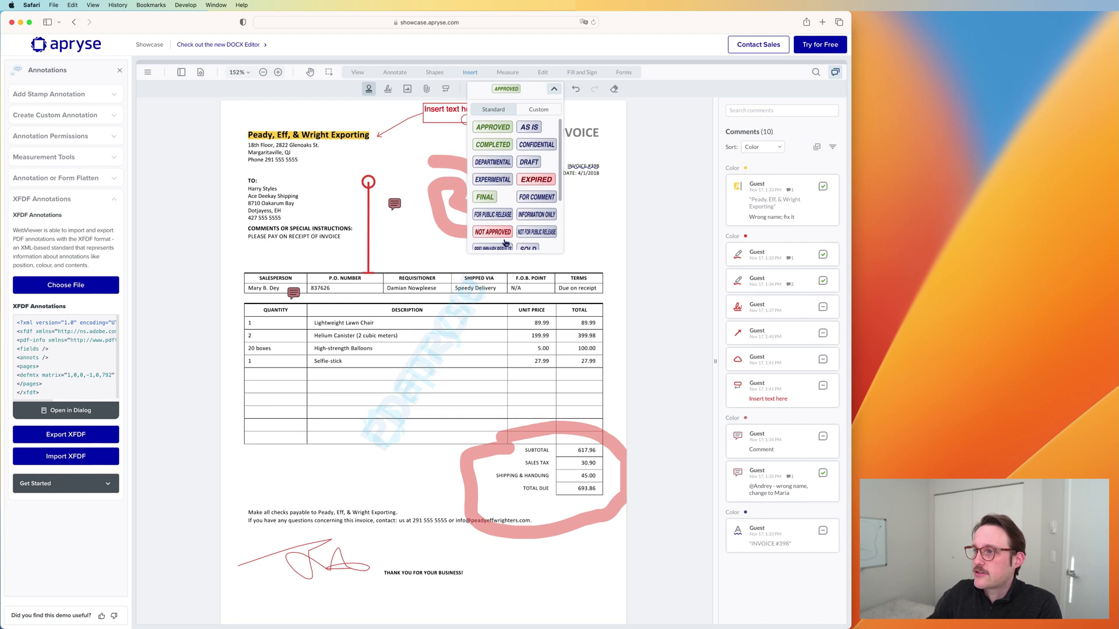
scroll(501, 232, down, 3)
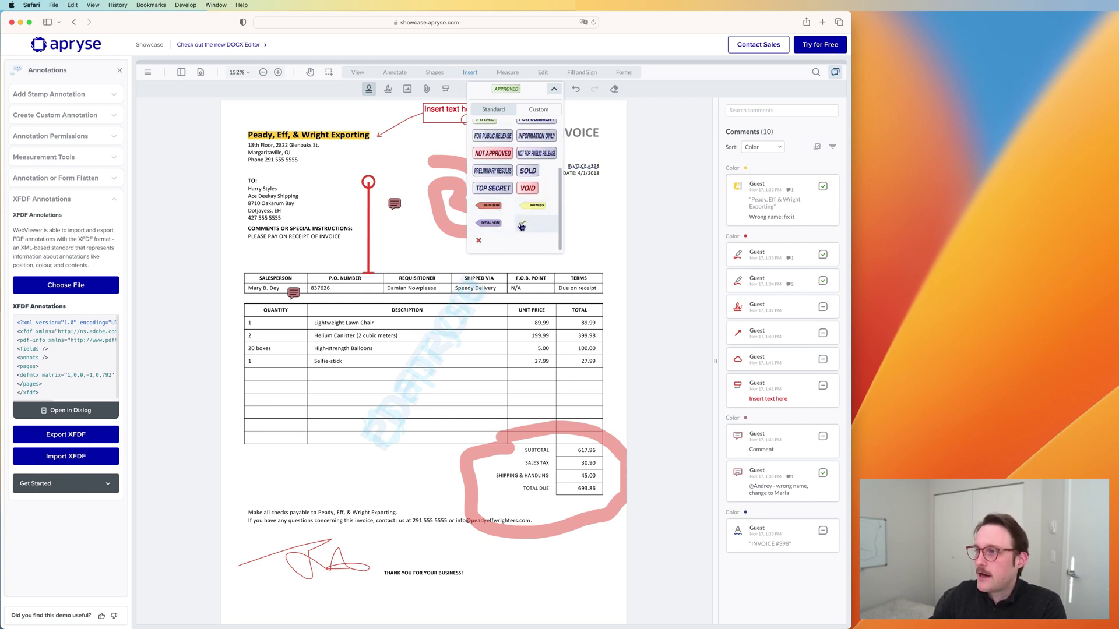
click(523, 223)
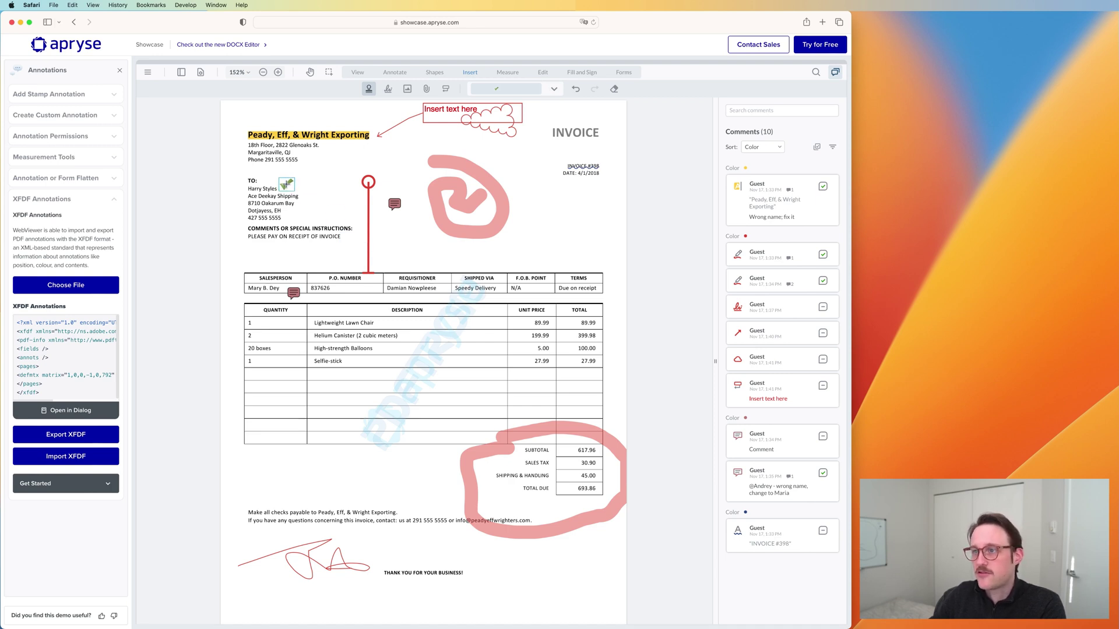
click(287, 186)
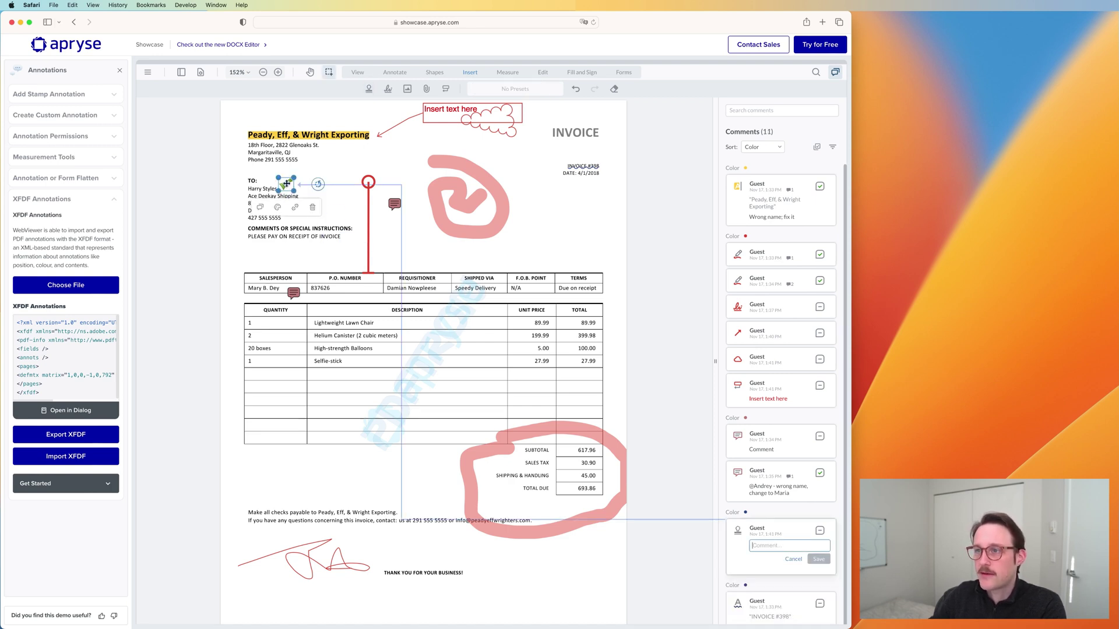
mouse_move(291, 191)
mouse_down()
mouse_move(332, 208)
mouse_move(311, 198)
mouse_up()
click(497, 90)
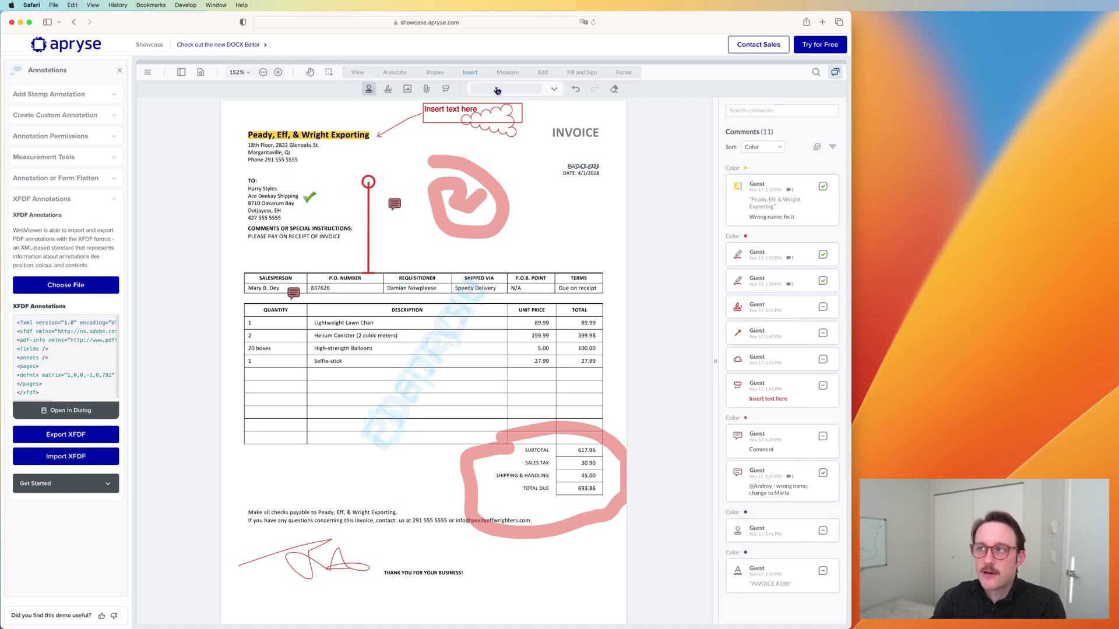
click(556, 90)
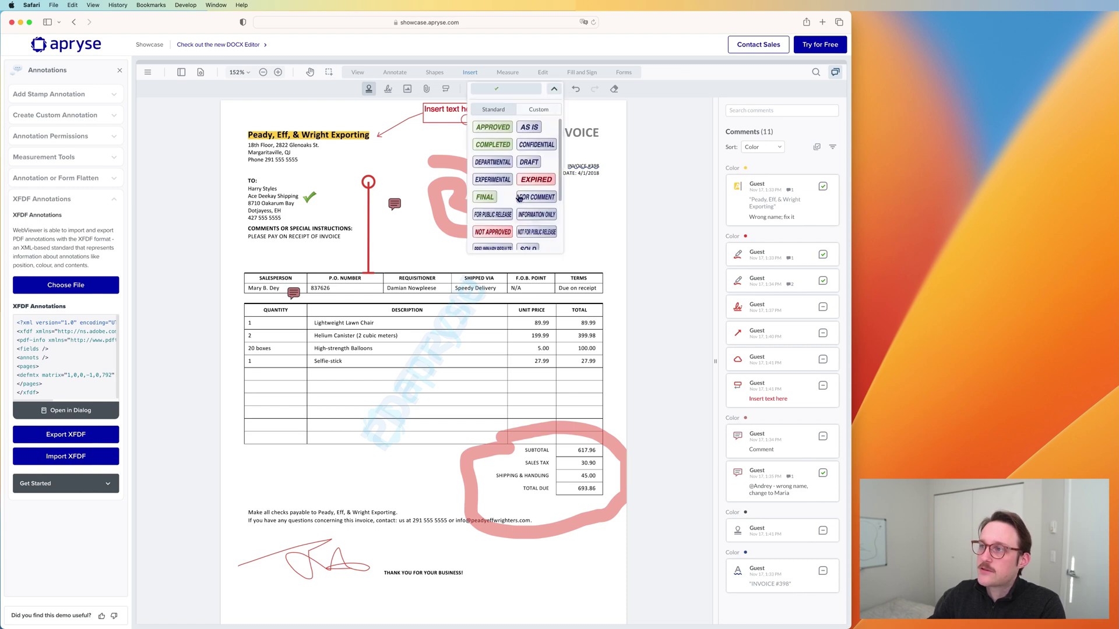
Step: Start a new custom stamp and replace the Draft text with 'Custom Stamp Demo'
click(552, 111)
click(531, 129)
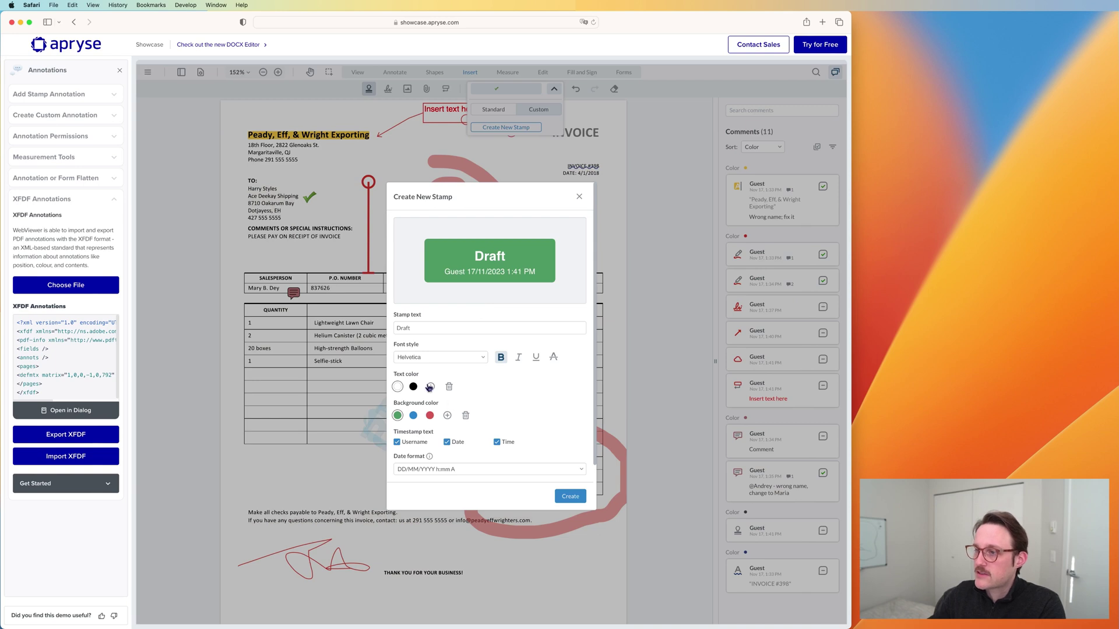
click(445, 328)
key(super+a)
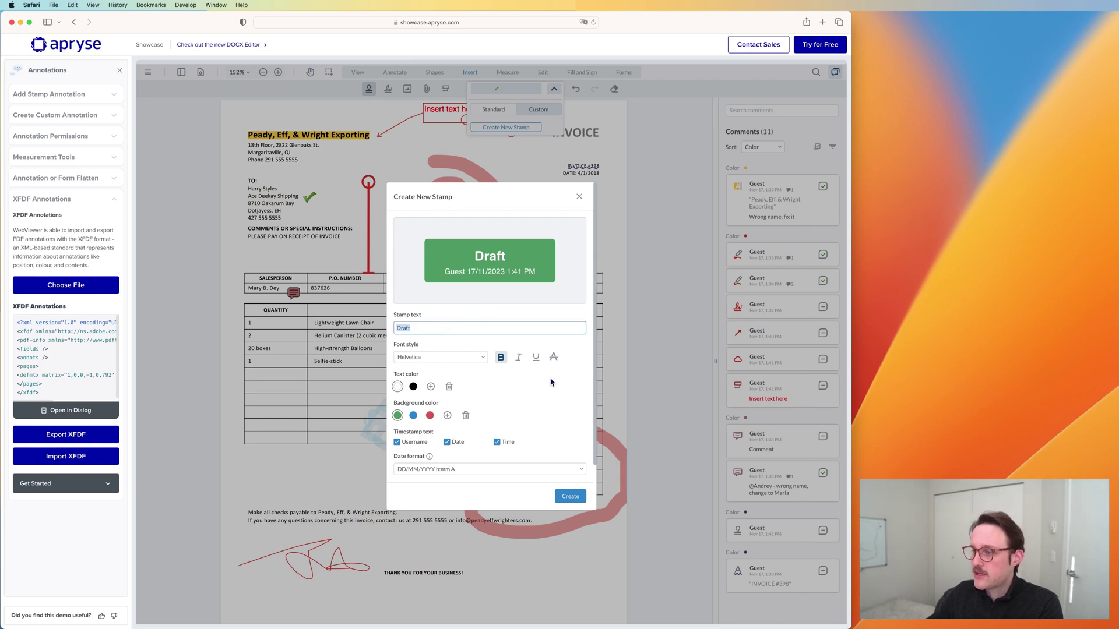
text(Custom Stamp Demo)
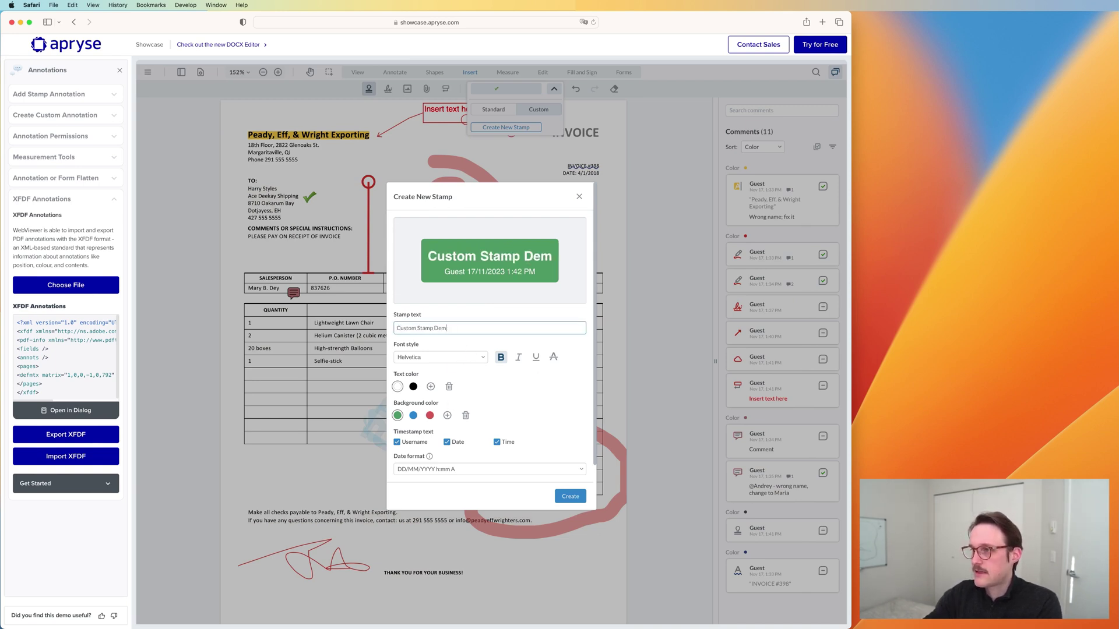
Step: Keep the DD/MM/YYYY h:mm A format, showing only the username in the stamp's timestamp
click(437, 470)
scroll(431, 495, down, 2)
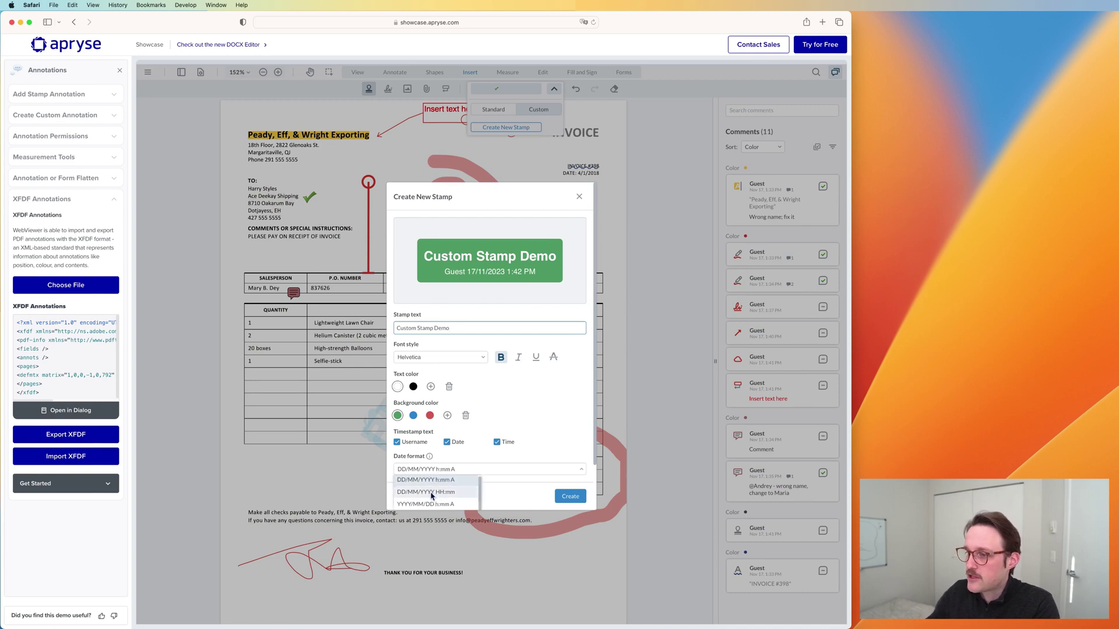
click(430, 496)
click(449, 471)
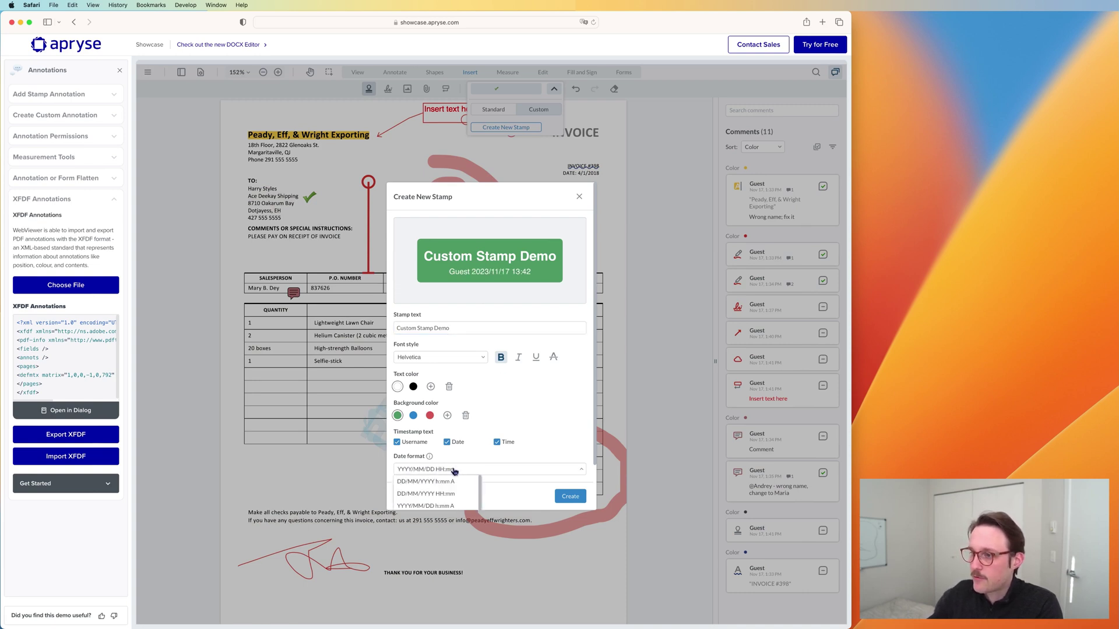
scroll(441, 504, up, 2)
click(450, 491)
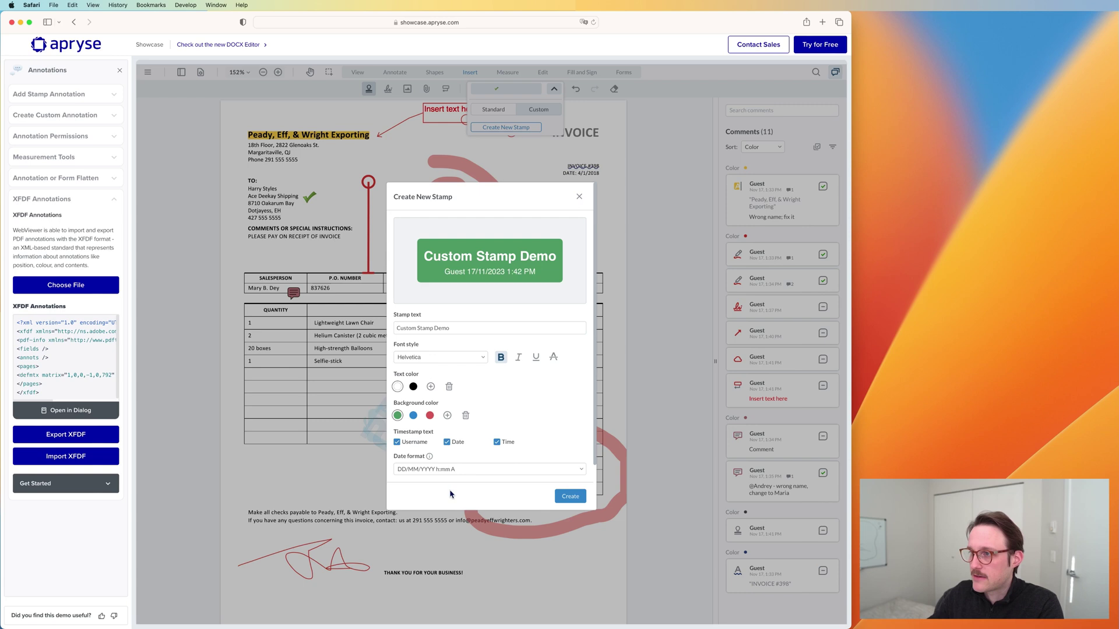
click(448, 442)
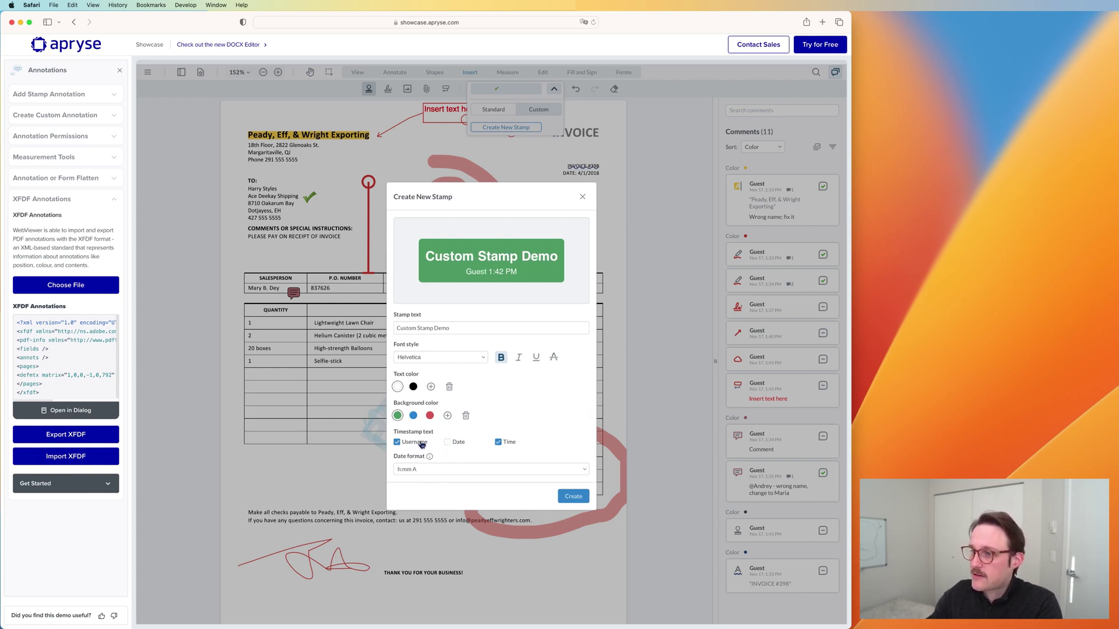
click(420, 443)
click(498, 442)
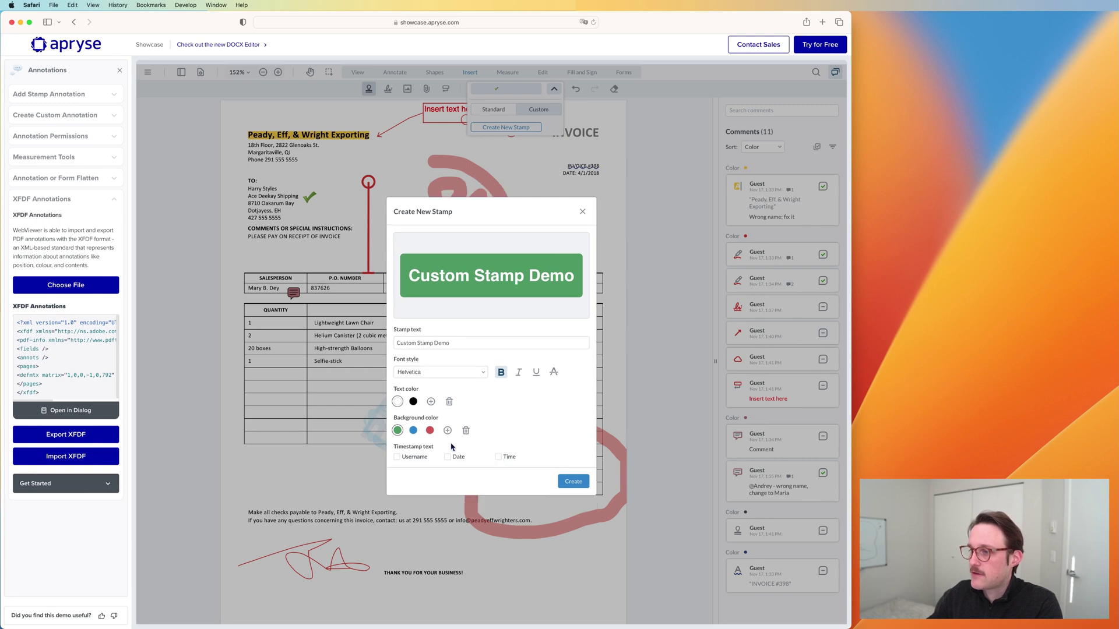
click(407, 459)
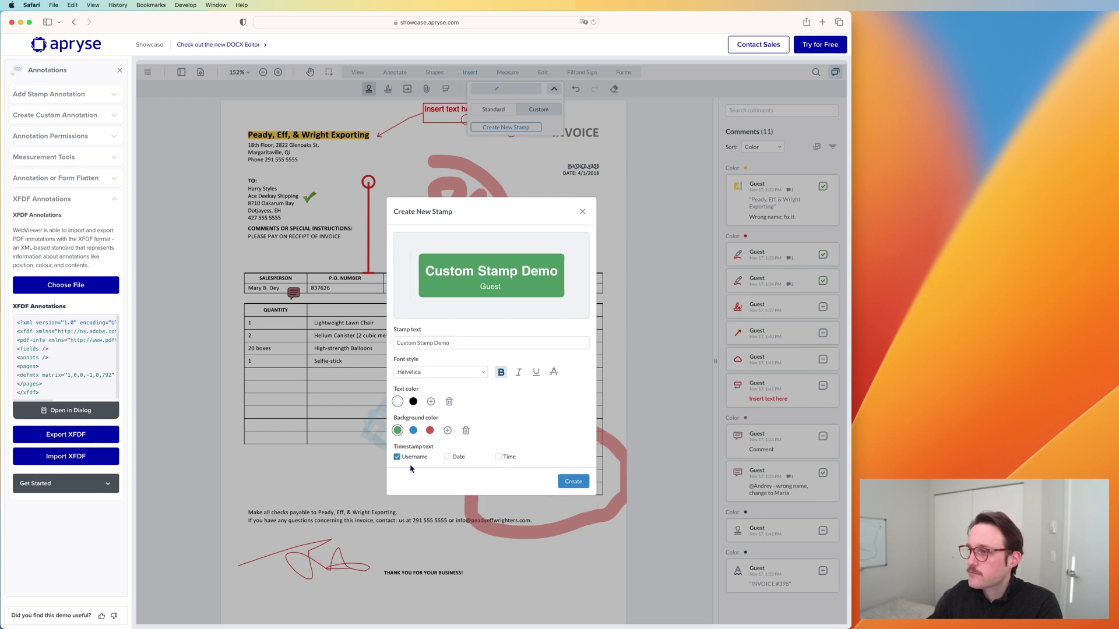
Step: Give the stamp a red background and black text, and create it
click(430, 430)
click(413, 402)
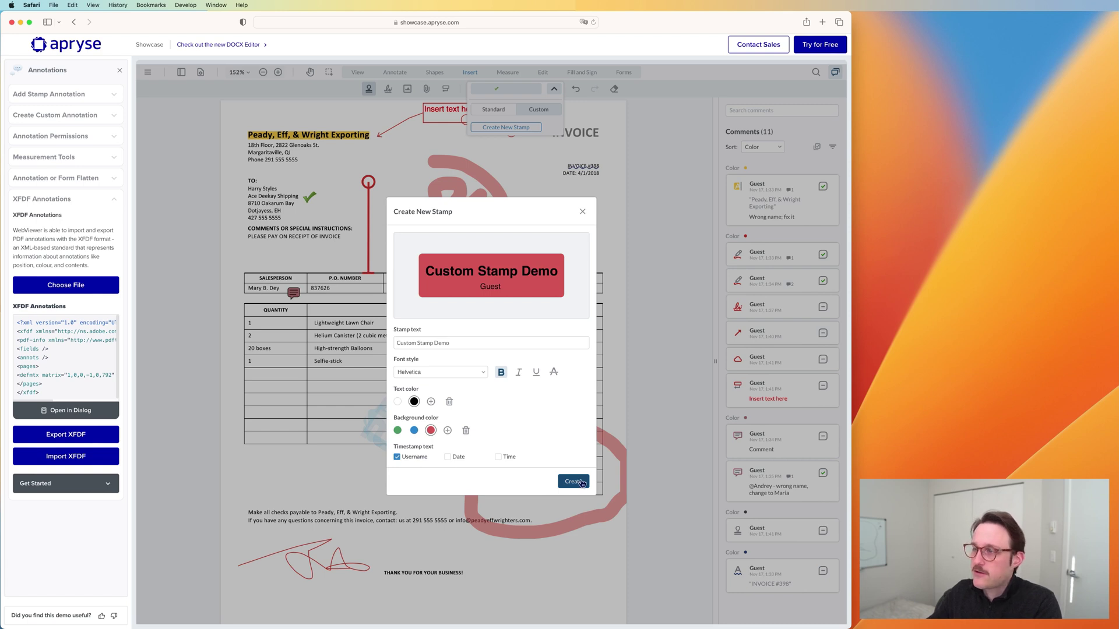
click(573, 481)
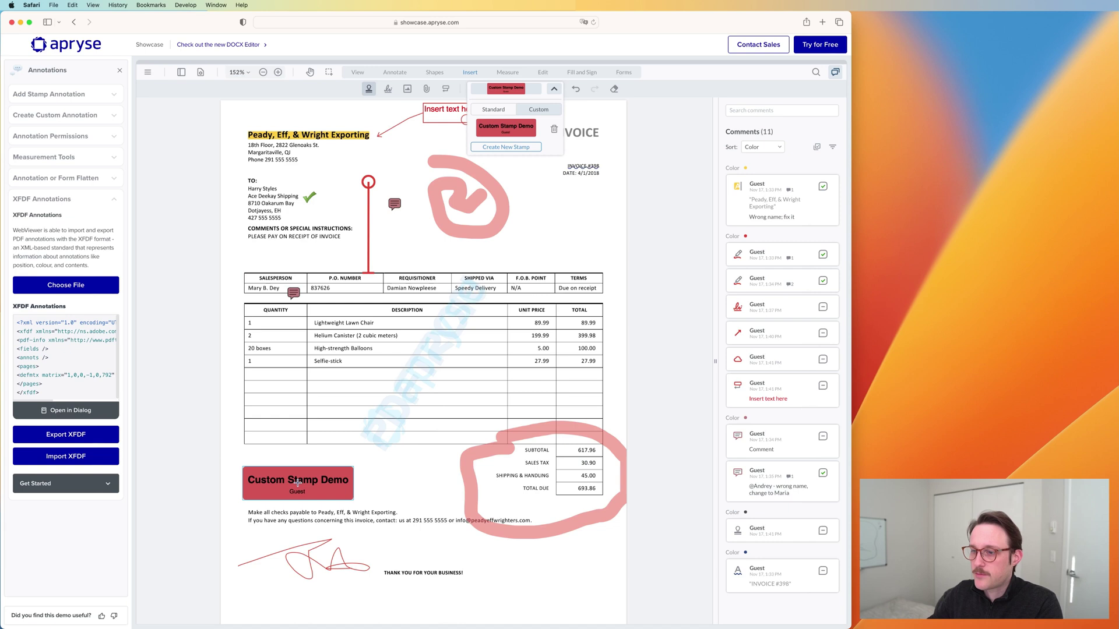
Step: Place the red Custom Stamp Demo stamp below the item table and dismiss its empty comment
click(297, 483)
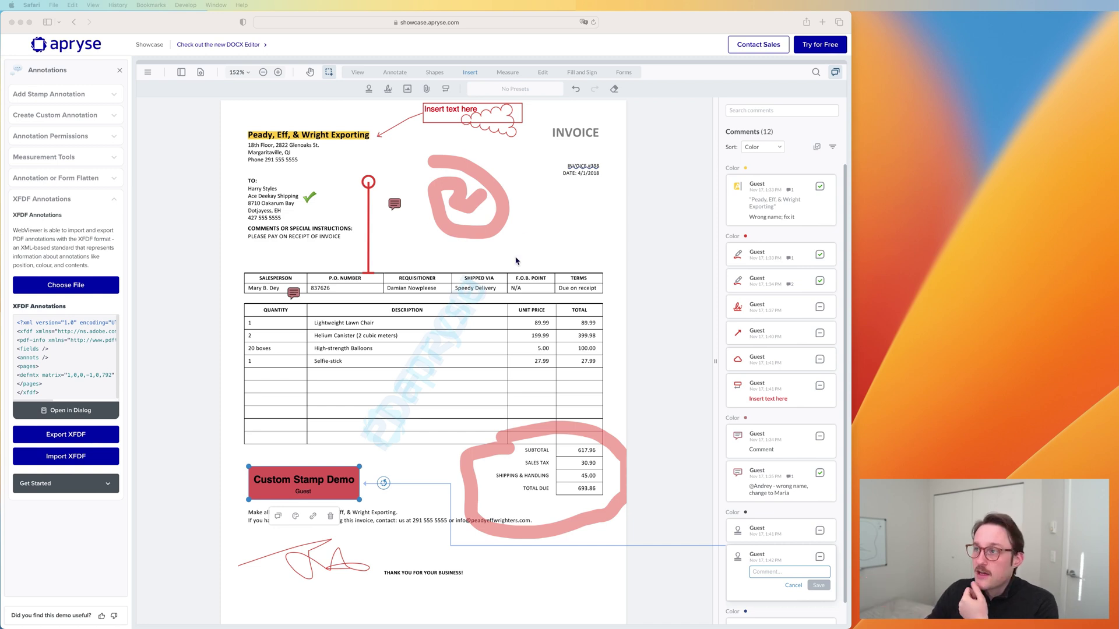
click(179, 296)
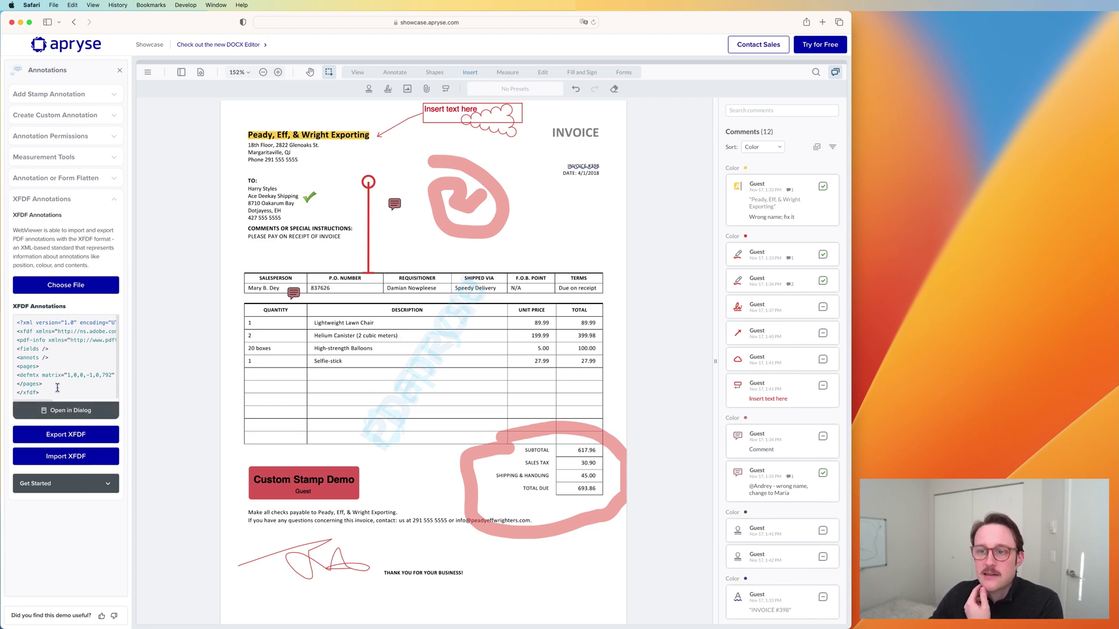
drag(58, 388, 50, 337)
click(63, 360)
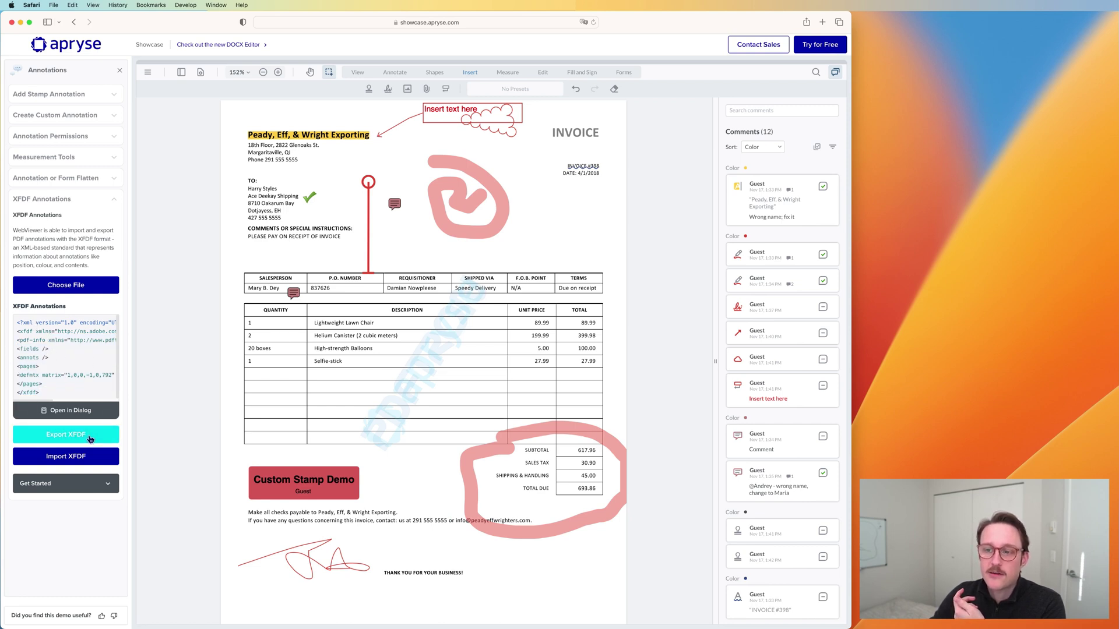
Step: Export the annotations as XFDF and review the free text and stamp entries in the larger view
click(91, 436)
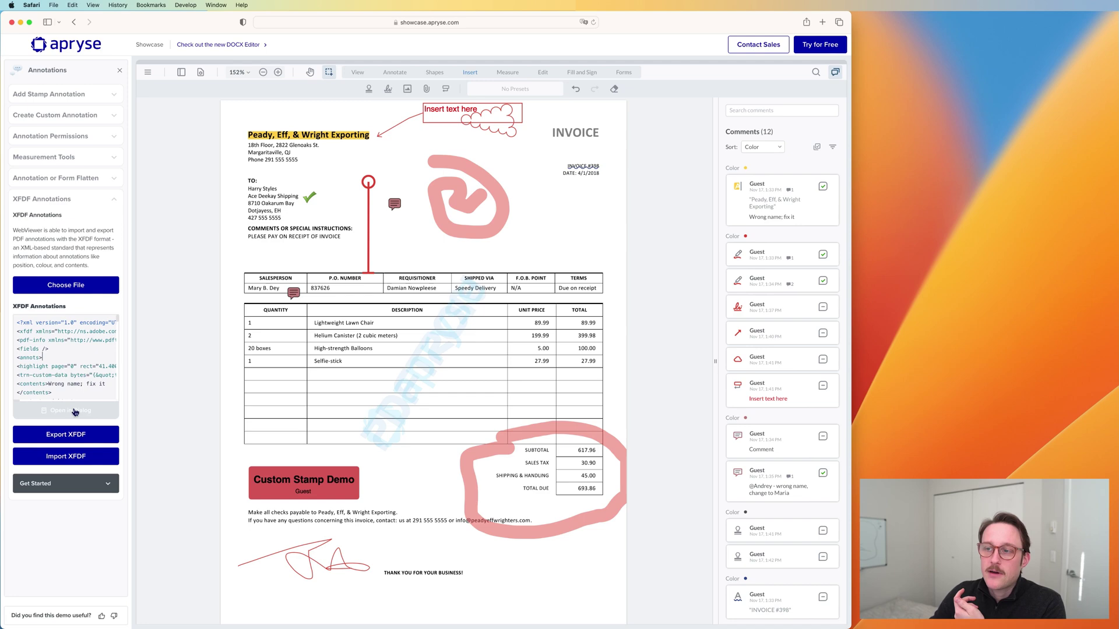
click(70, 410)
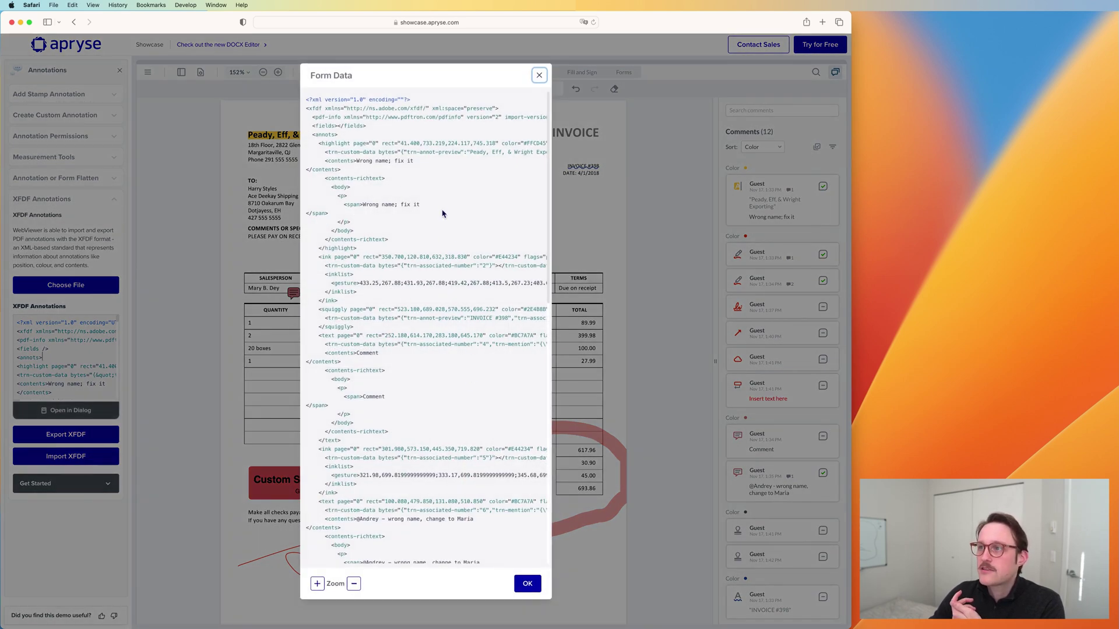
scroll(443, 207, down, 15)
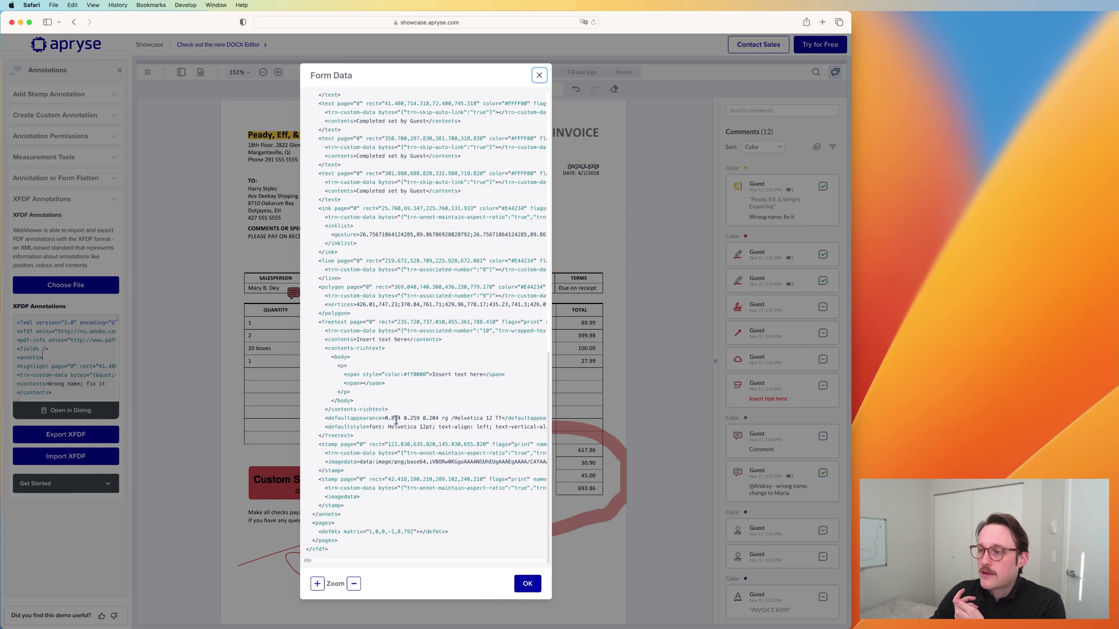
drag(382, 427, 512, 425)
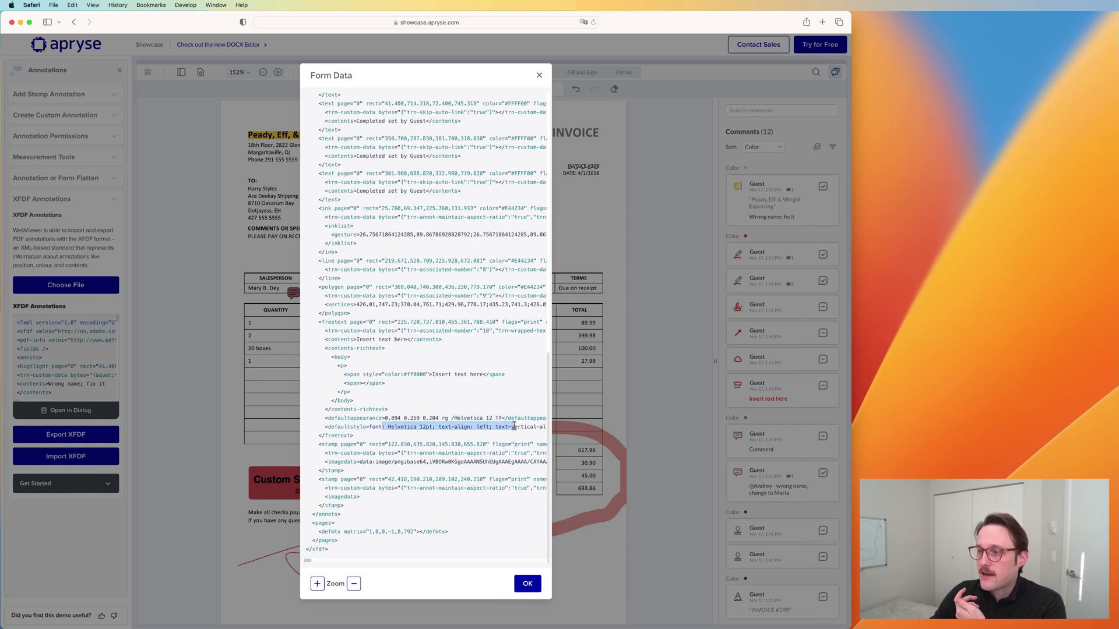
click(371, 462)
mouse_move(359, 453)
mouse_down()
mouse_move(438, 452)
mouse_move(343, 471)
mouse_up()
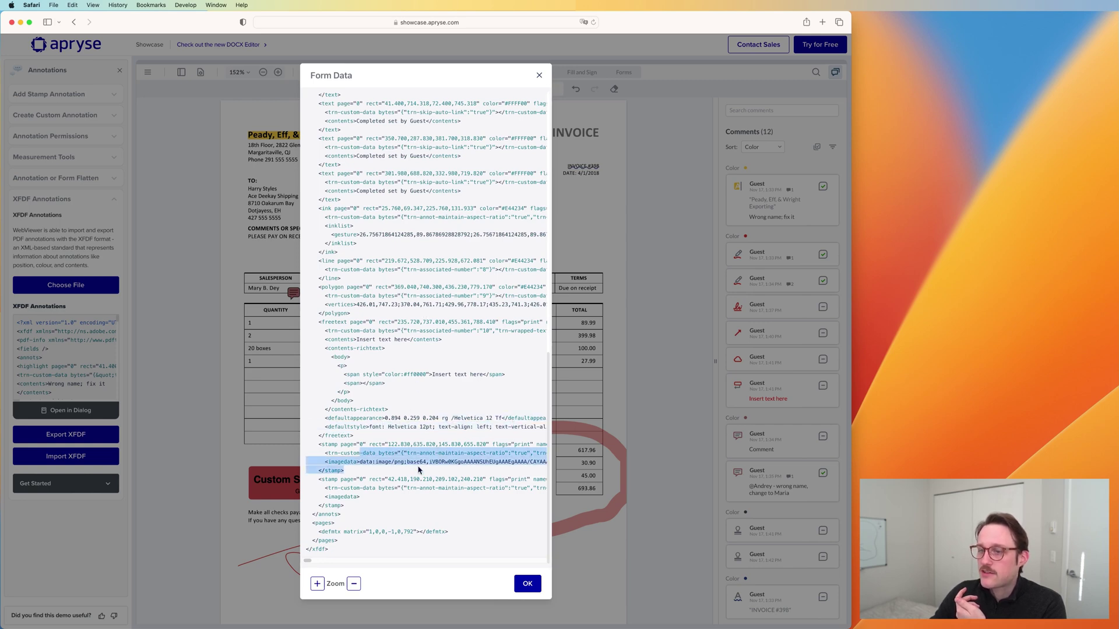
click(241, 422)
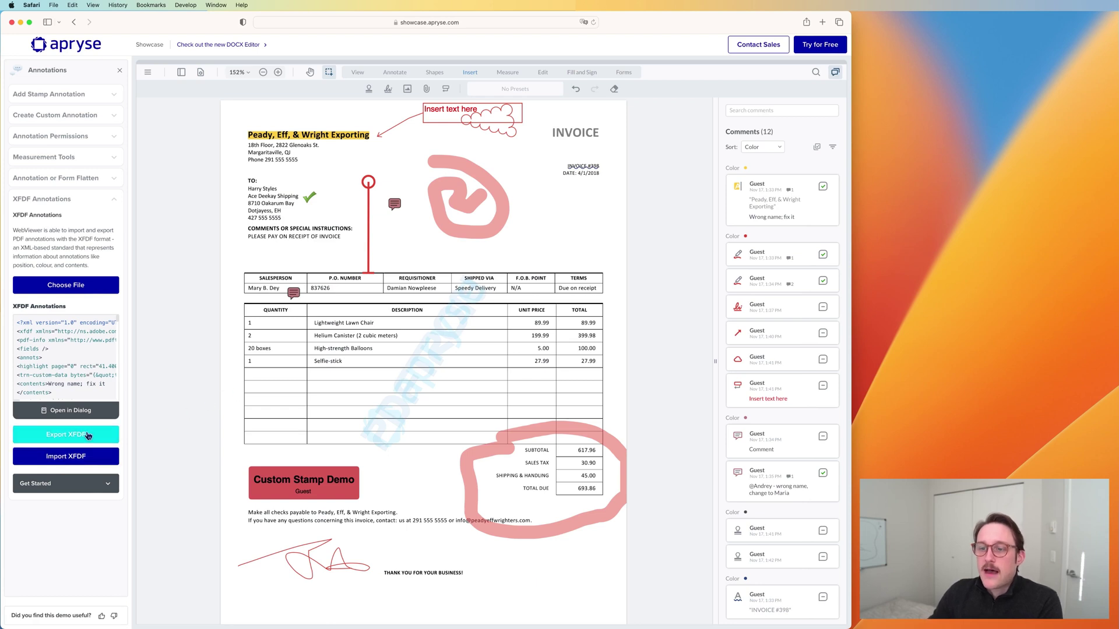
Step: Copy the entire exported XFDF markup from the XFDF text box
click(61, 383)
key(super+a)
key(super+c)
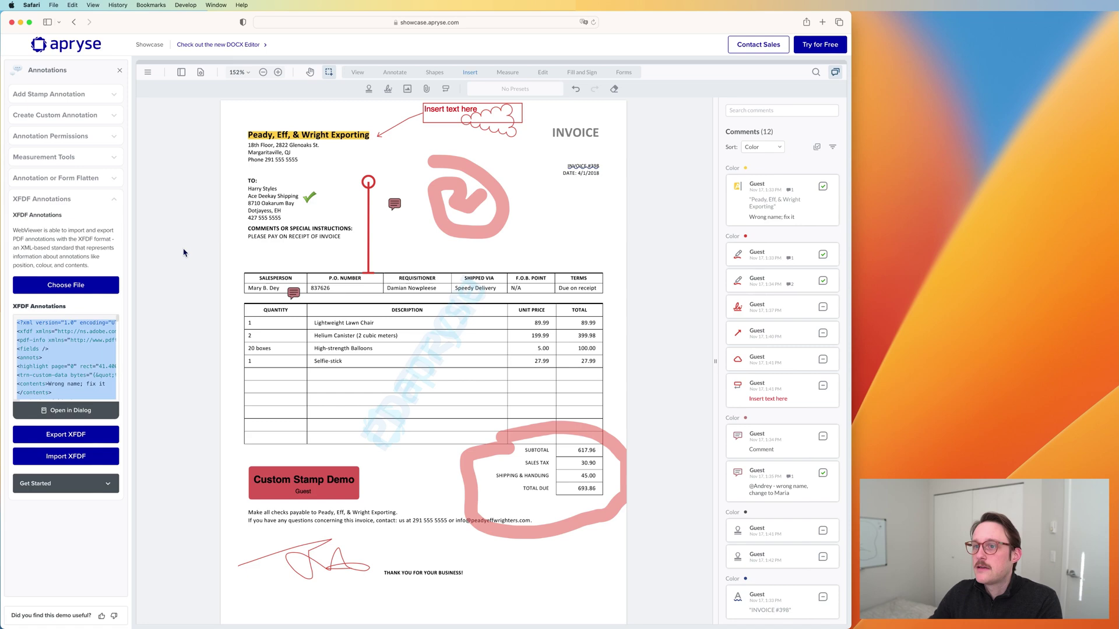
click(184, 252)
Step: Load the XFDF demo in a new tab, paste the copied XFDF and import it onto the invoice
key(super+t)
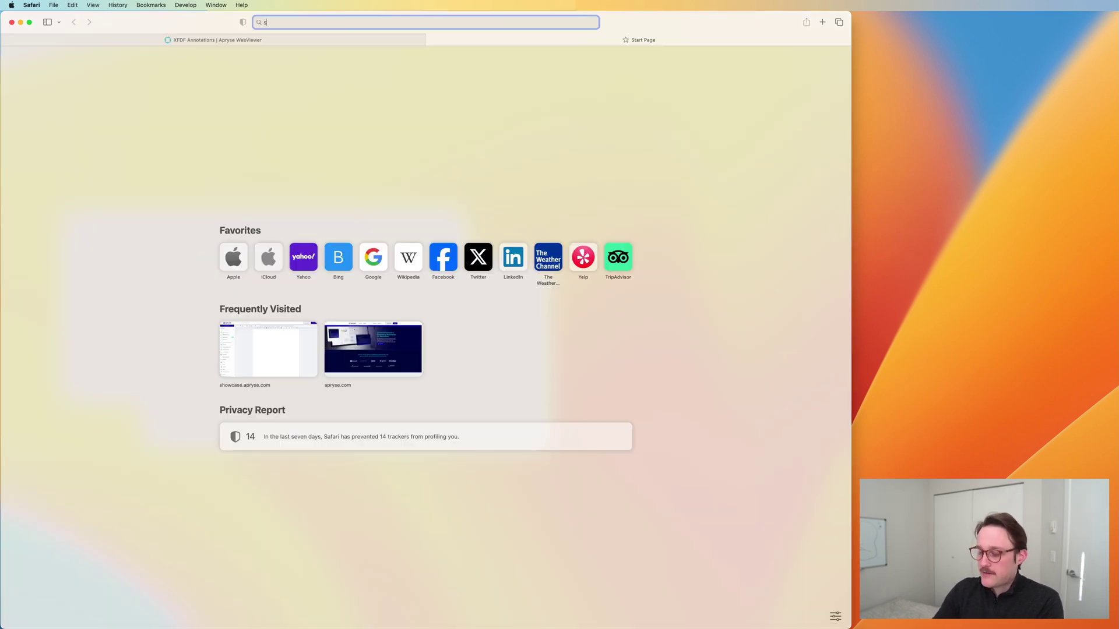
text(show)
key(Return)
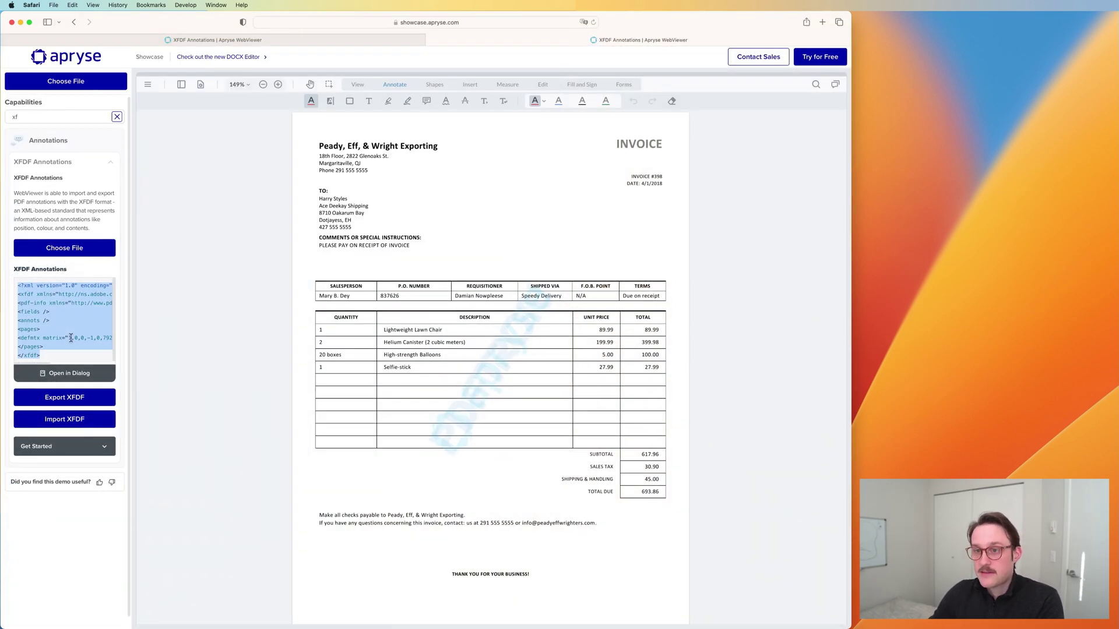
key(super+v)
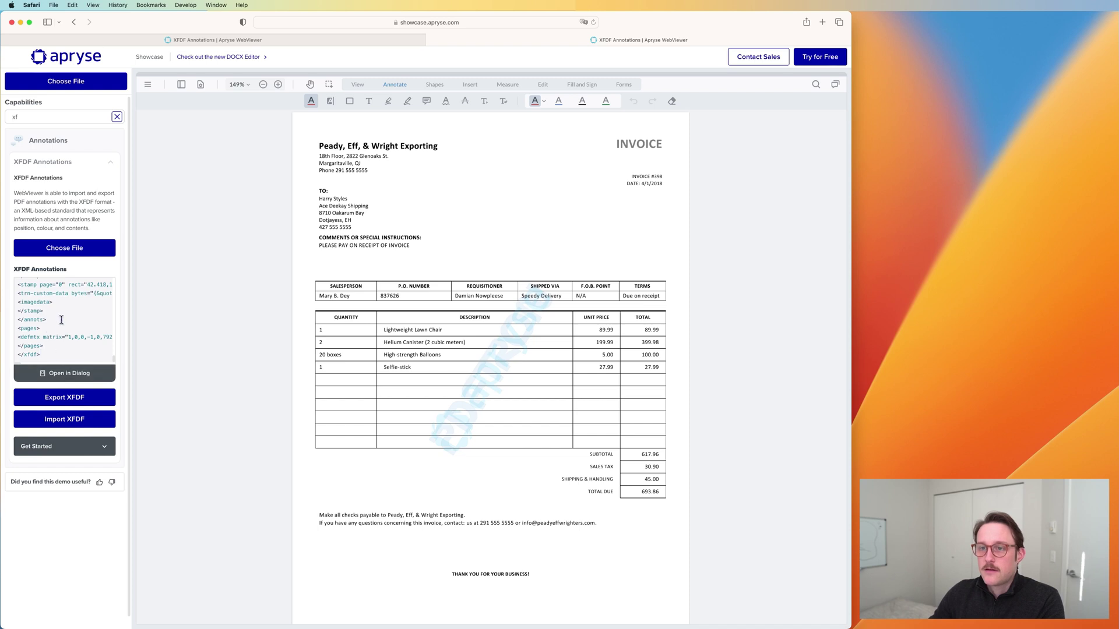
scroll(60, 321, down, 5)
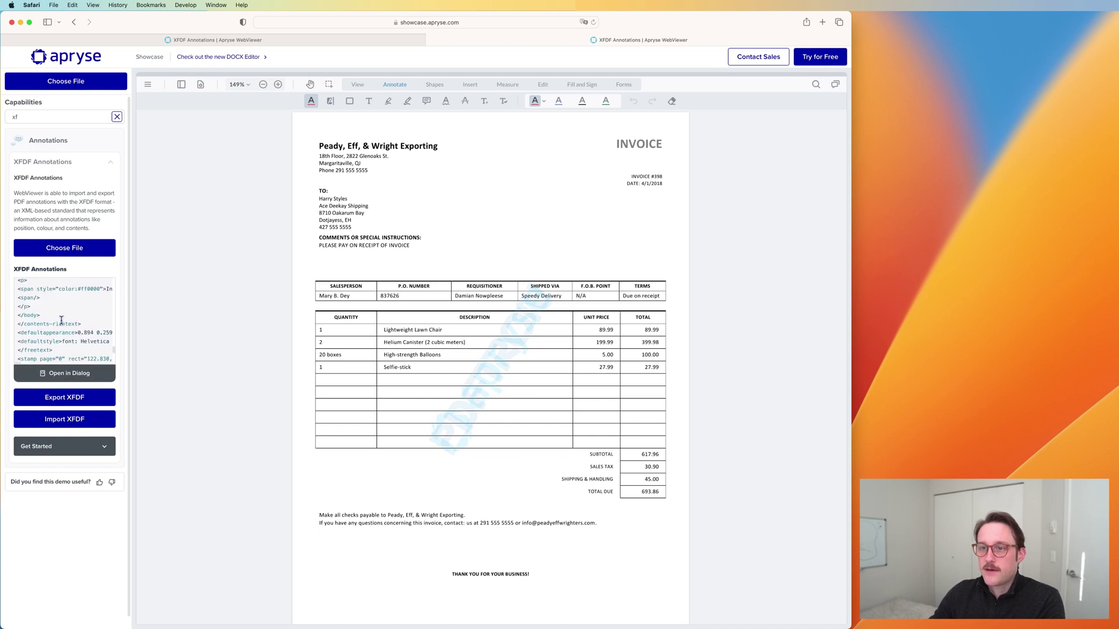
click(67, 409)
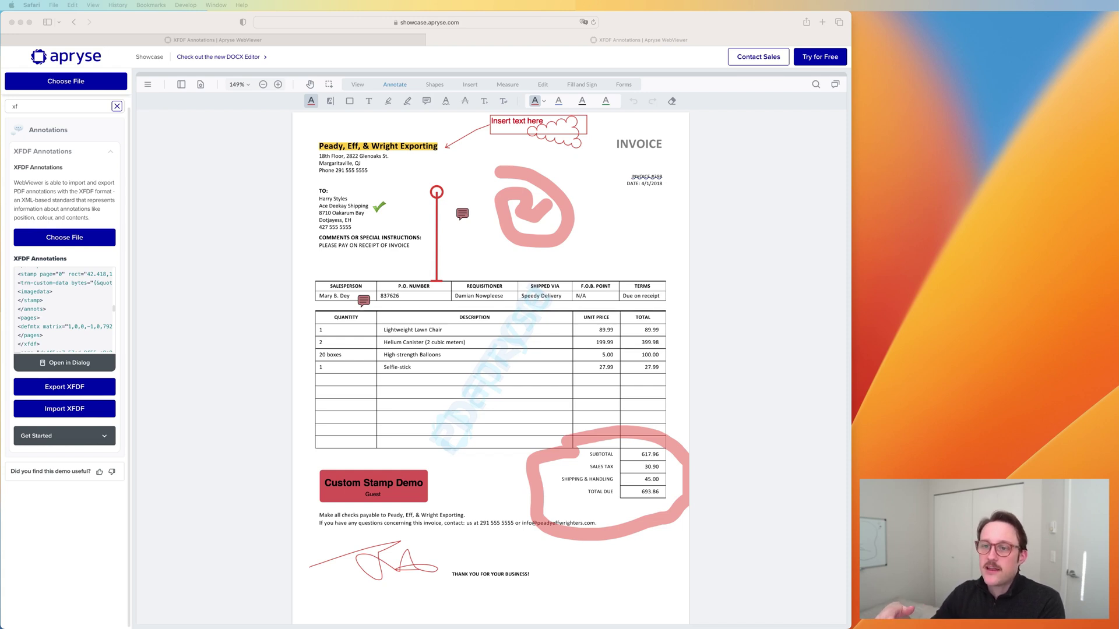
Step: Confirm the twelve imported annotations rendered, then view and dismiss the Download/Save As menu
click(240, 174)
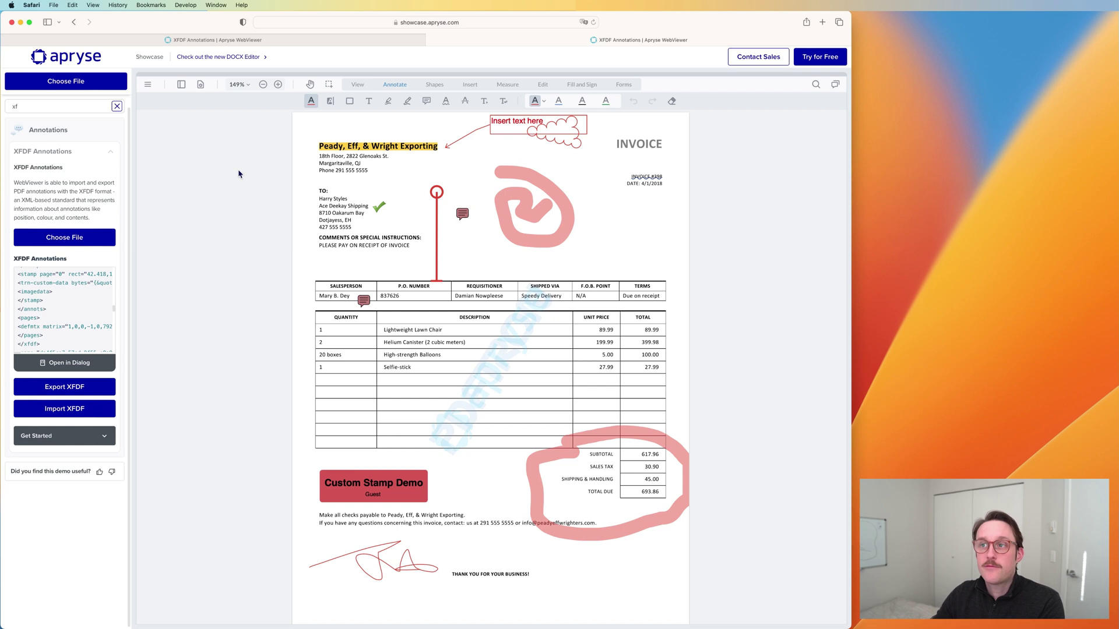
click(147, 84)
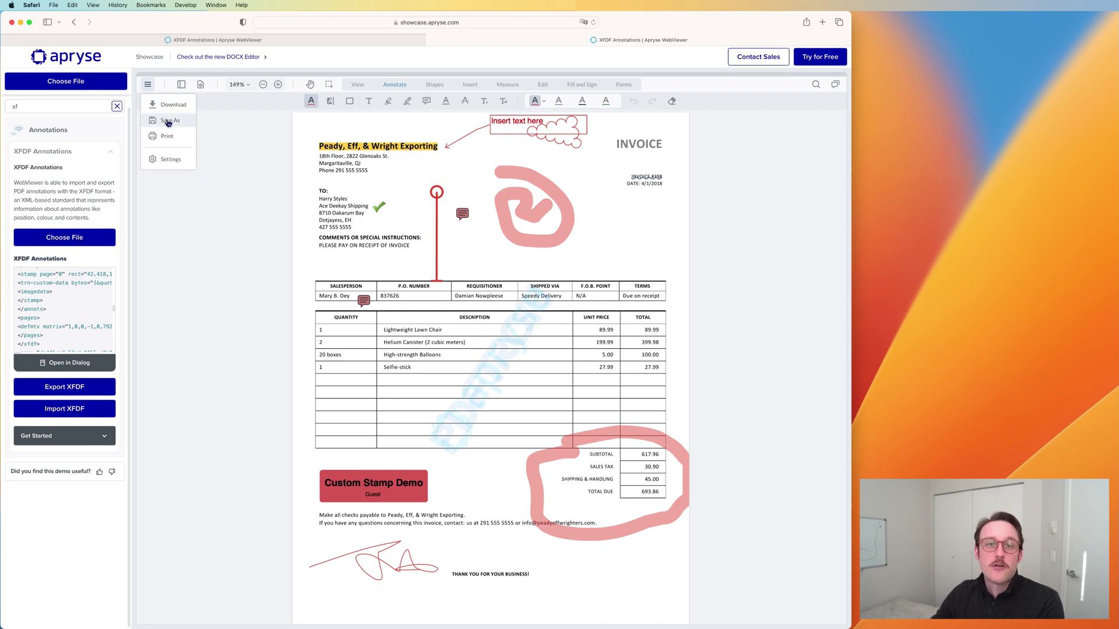
click(219, 216)
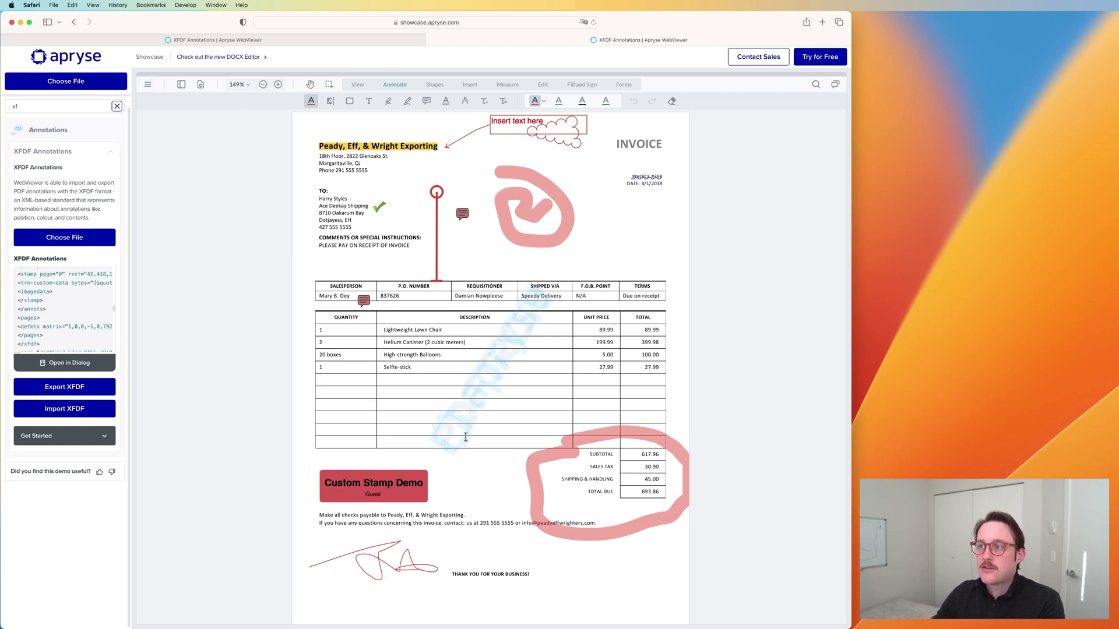